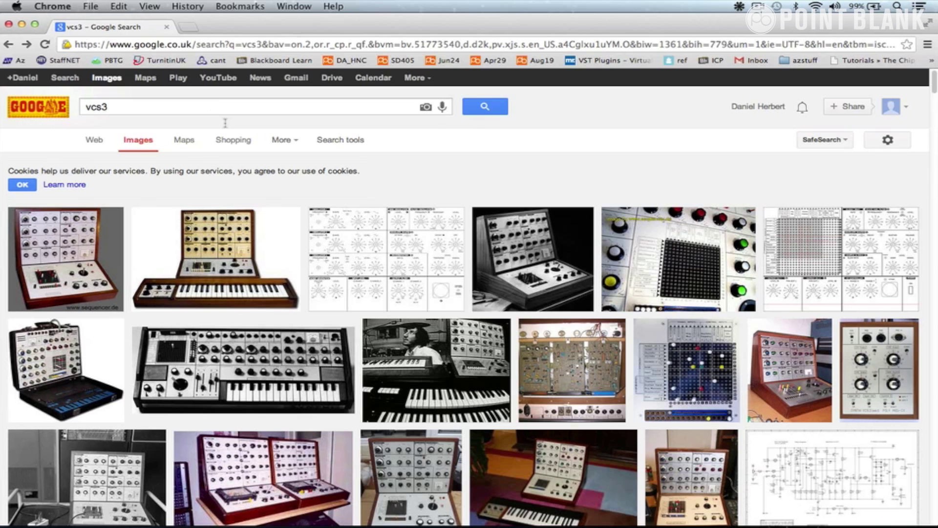
Step: Examine the VCS3 photo "Dr Who EMS VCS3 up for auction" and the close-up of the pin matrix in the image results
left_click(443, 446)
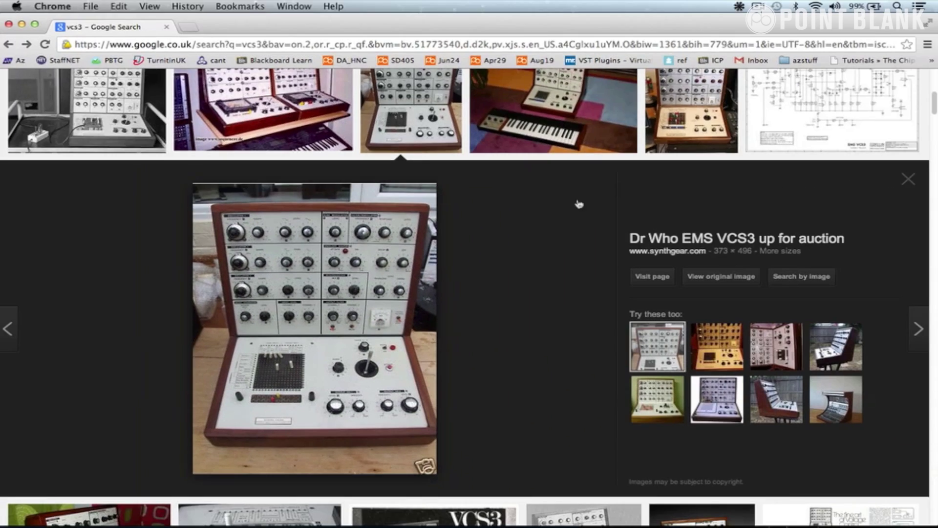
scroll(580, 204, "down", 5)
scroll(579, 205, "up", 8)
left_click(908, 312)
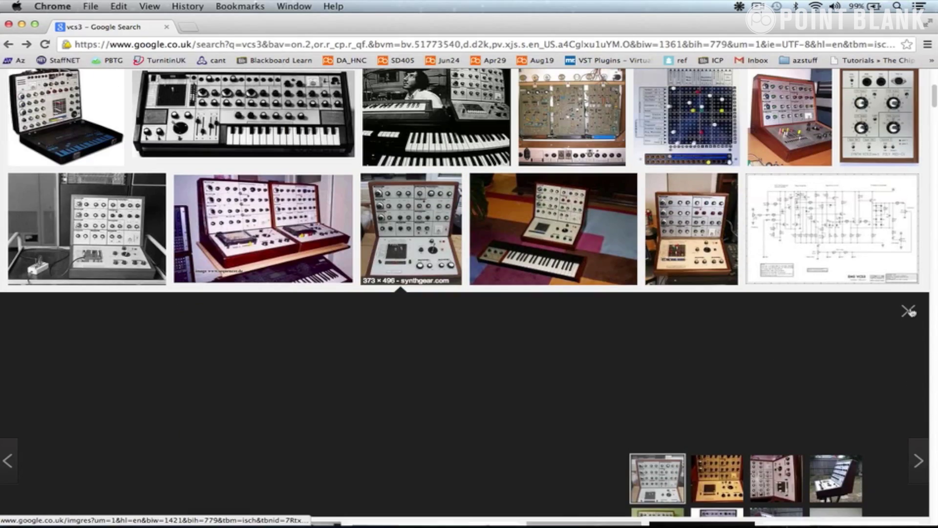
left_click(689, 117)
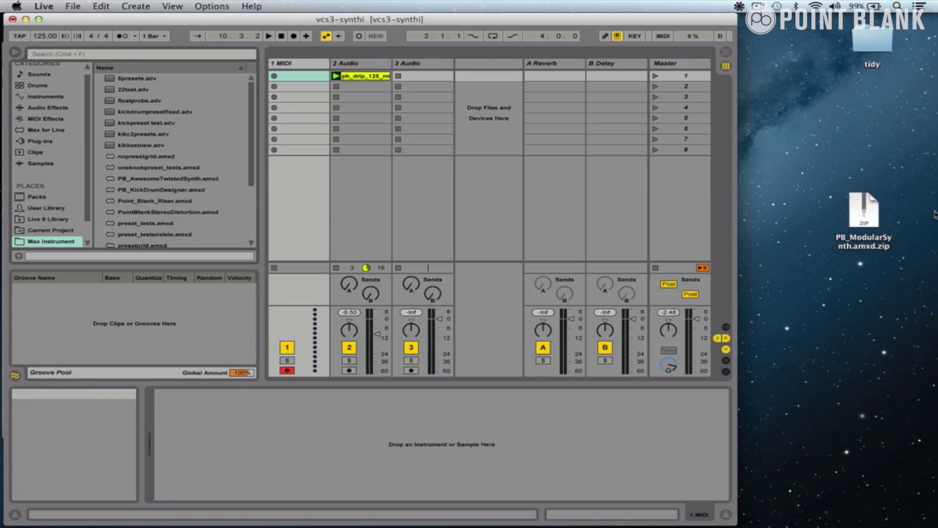
Step: Unzip PB_ModularSynth.amxd.zip on the desktop and load the extracted PB_ModularSynth.amxd onto the 1 MIDI track in Ableton Live
left_click(853, 265)
left_click_drag(867, 220, 875, 211)
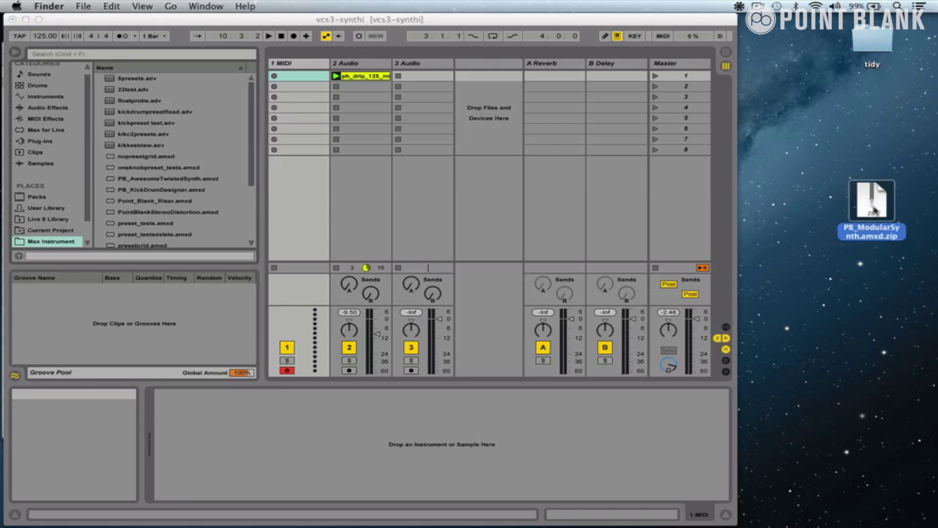
double_click(872, 204)
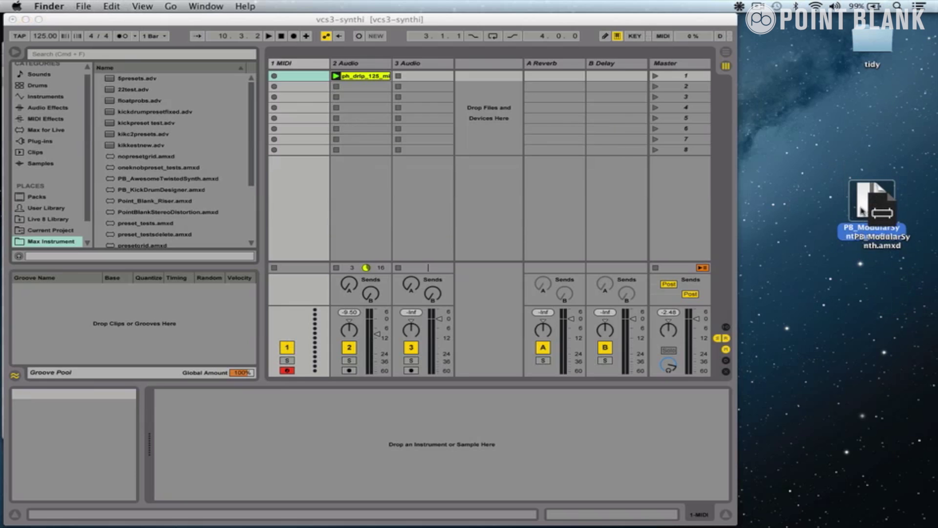
left_click_drag(880, 215, 868, 292)
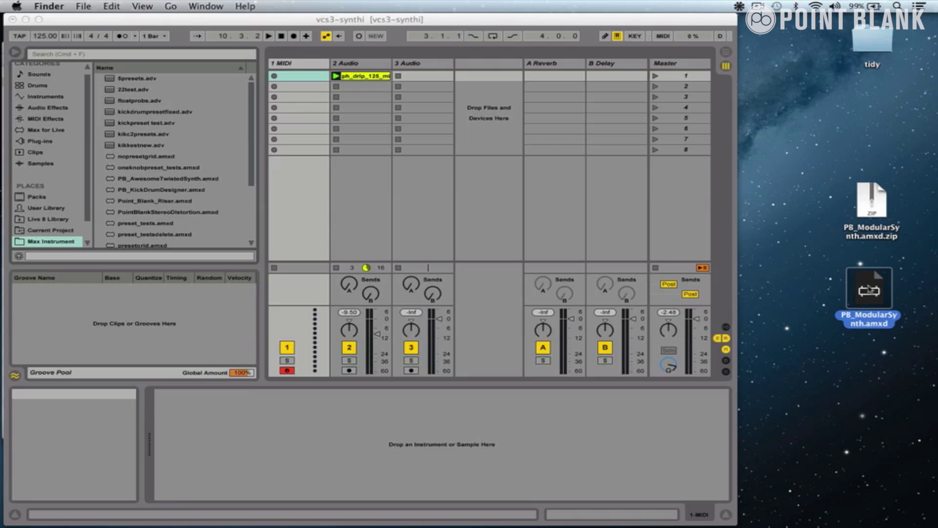
left_click_drag(872, 292, 308, 100)
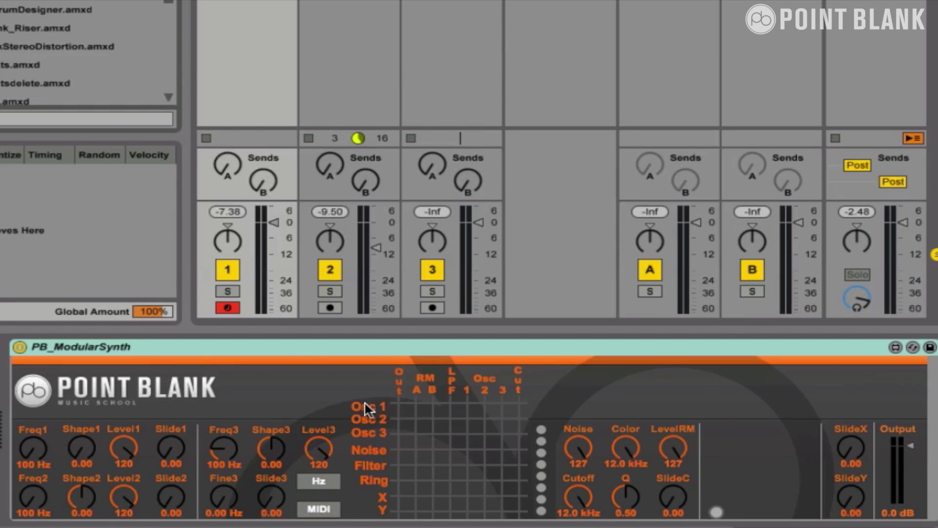
Step: Route Osc 1 to Out in the patch matrix and lower the volume of track 1 to about -24 dB
left_click(398, 403)
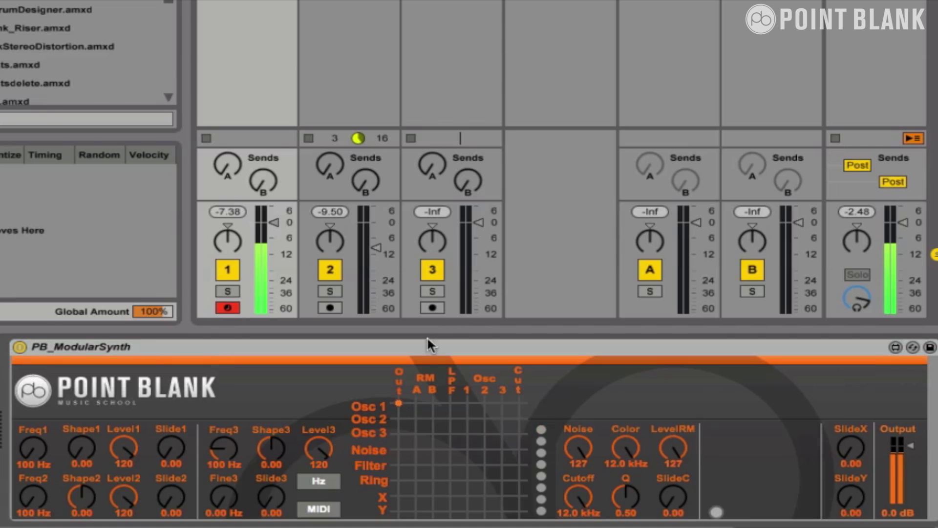
left_click_drag(273, 222, 273, 280)
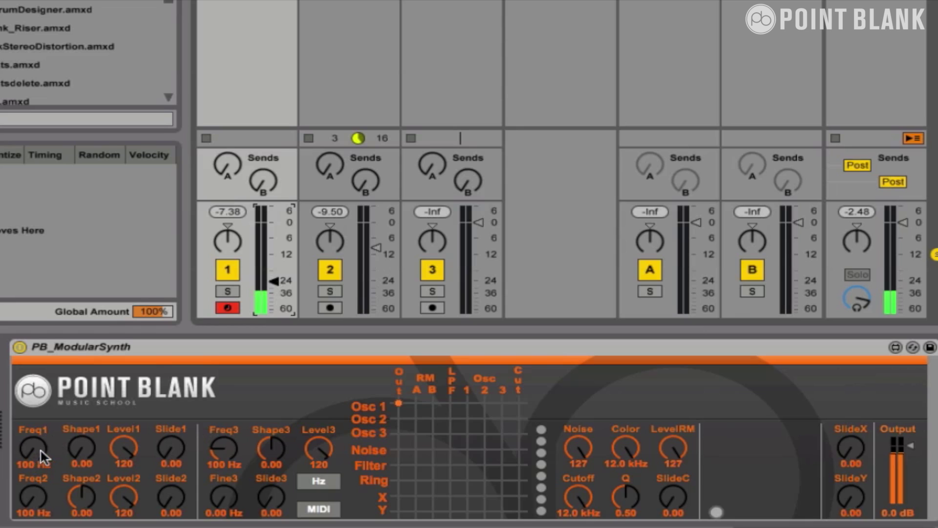
Step: Set Freq1 to 1.23 kHz and Slide1 to 1889.76, keeping track 1 muted while adjusting the slide
left_click_drag(37, 459, 59, 460)
left_click(220, 274)
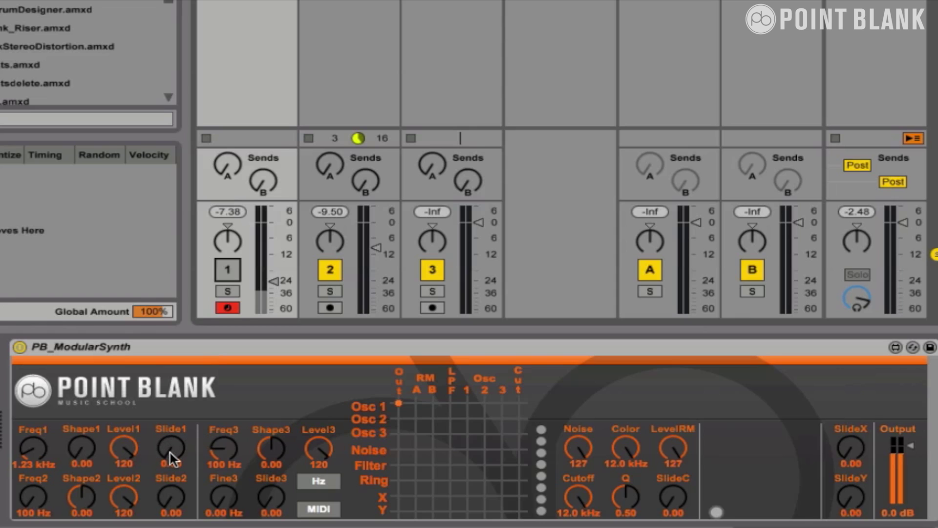
mouse_move(170, 452)
left_mouse_down()
mouse_move(168, 412)
mouse_move(166, 460)
left_mouse_up()
left_click(226, 270)
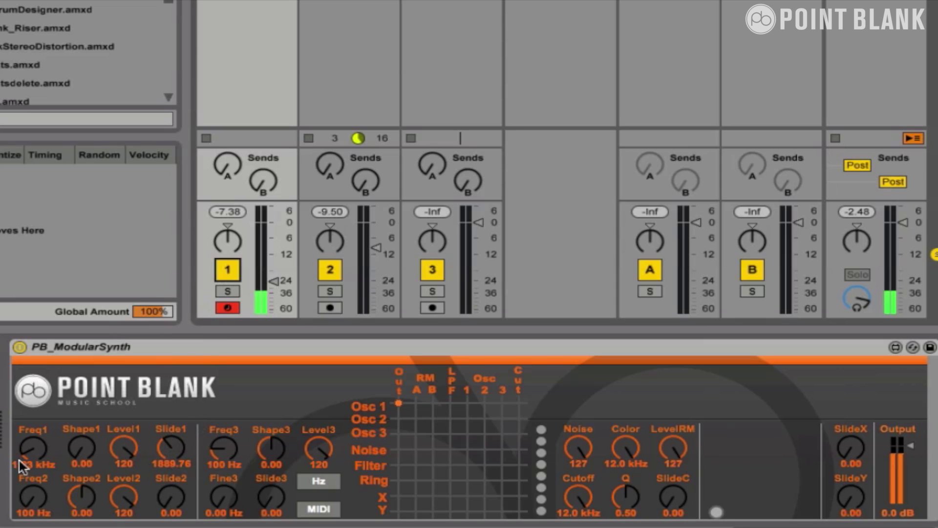
Step: Set Slide1 to 5000.00 and sweep Freq1 up and back down to 0.10 Hz to hear the glide
left_click_drag(28, 464, 31, 504)
left_click_drag(180, 446, 172, 344)
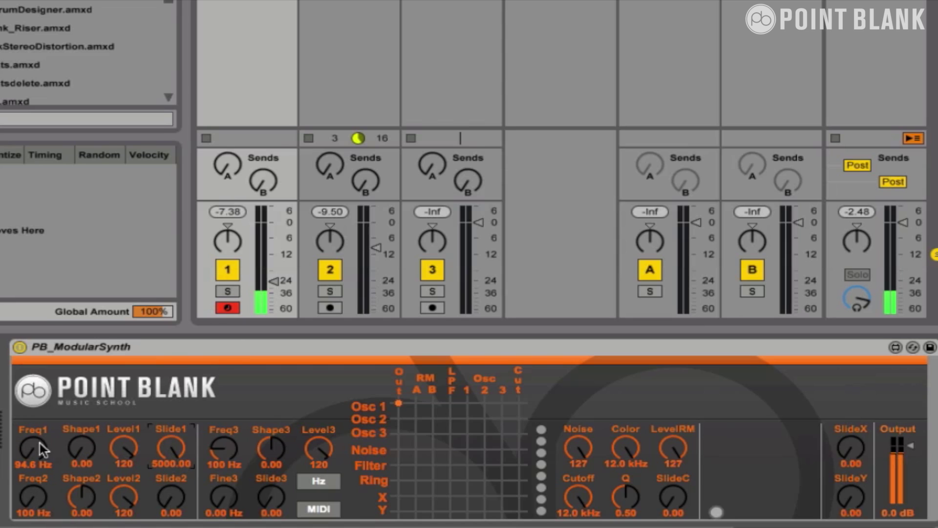
left_click_drag(39, 459, 66, 383)
left_click_drag(29, 442, 31, 508)
Step: Set Slide1 to 39.37 and Freq1 to 756 Hz, and mute track 1
left_click_drag(171, 452, 174, 526)
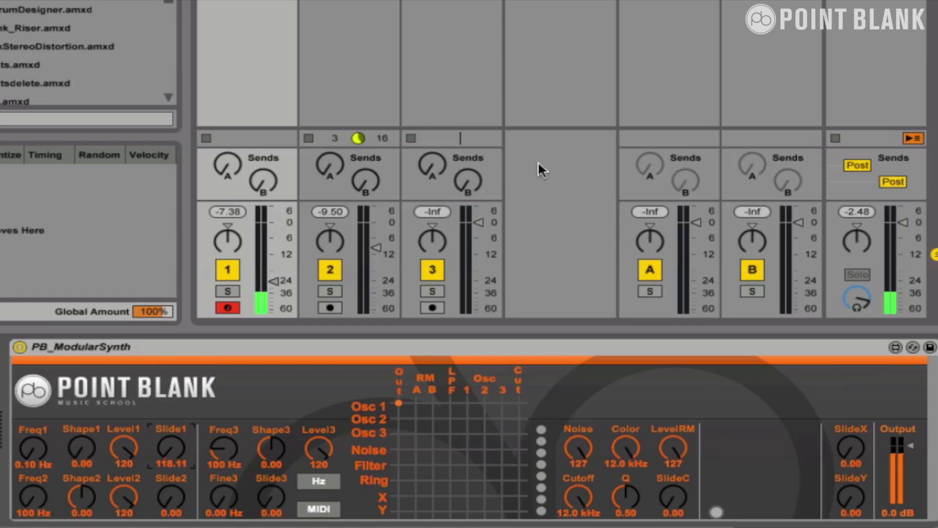
left_click_drag(164, 452, 164, 484)
mouse_move(32, 448)
left_mouse_down()
mouse_move(19, 405)
mouse_move(17, 444)
left_mouse_up()
mouse_move(18, 442)
left_mouse_down()
mouse_move(15, 457)
mouse_move(12, 408)
mouse_move(11, 450)
left_mouse_up()
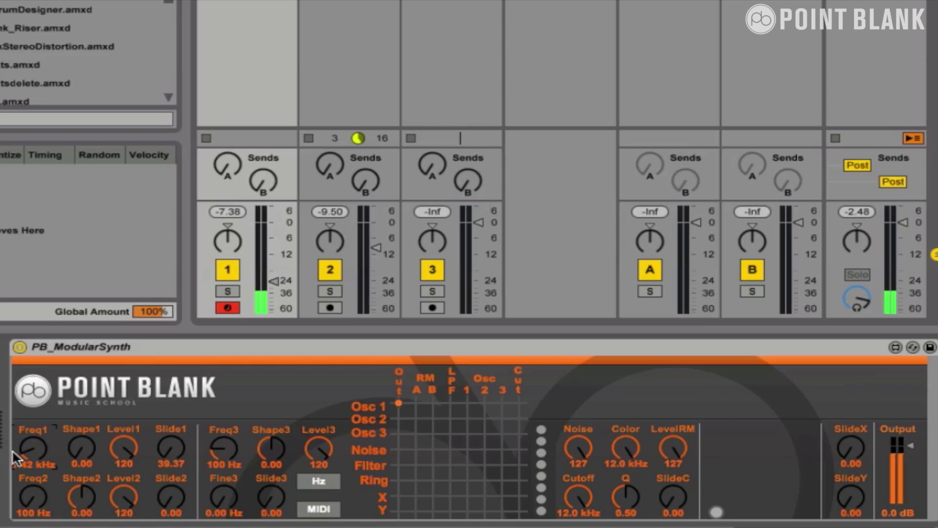
left_click(231, 272)
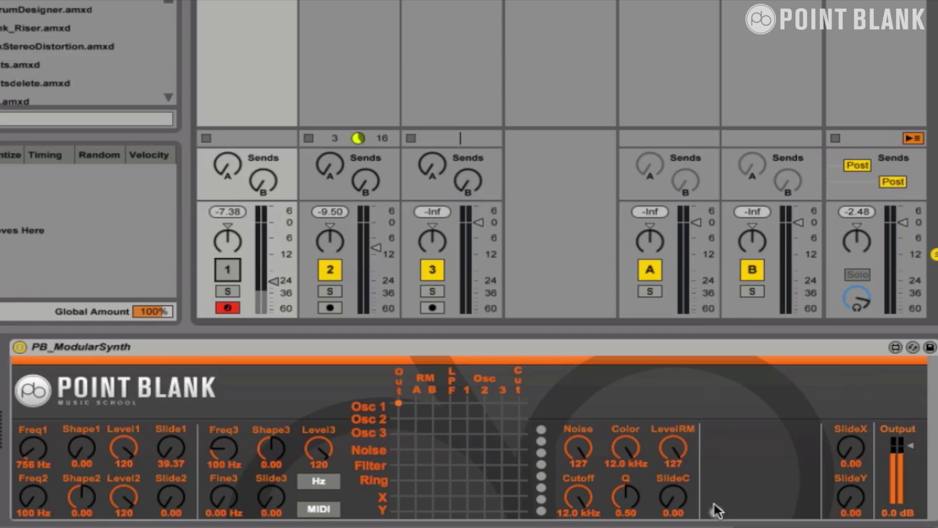
Step: Route joystick X to Osc 1 and set SlideX to 1968.50, testing the joystick with track 1 unmuted
left_click_drag(715, 512, 664, 452)
left_click(228, 270)
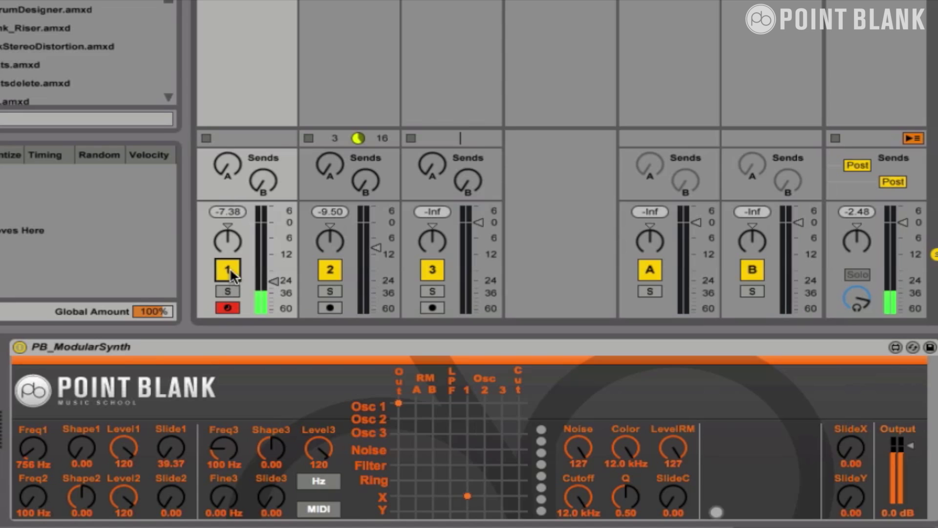
left_click_drag(712, 504, 714, 526)
left_click_drag(860, 456, 844, 413)
mouse_move(714, 509)
left_mouse_down()
mouse_move(810, 516)
mouse_move(710, 514)
left_mouse_up()
Step: Disconnect Osc 1 from Out, route Osc 2 to Out instead and move the joystick
left_click(399, 404)
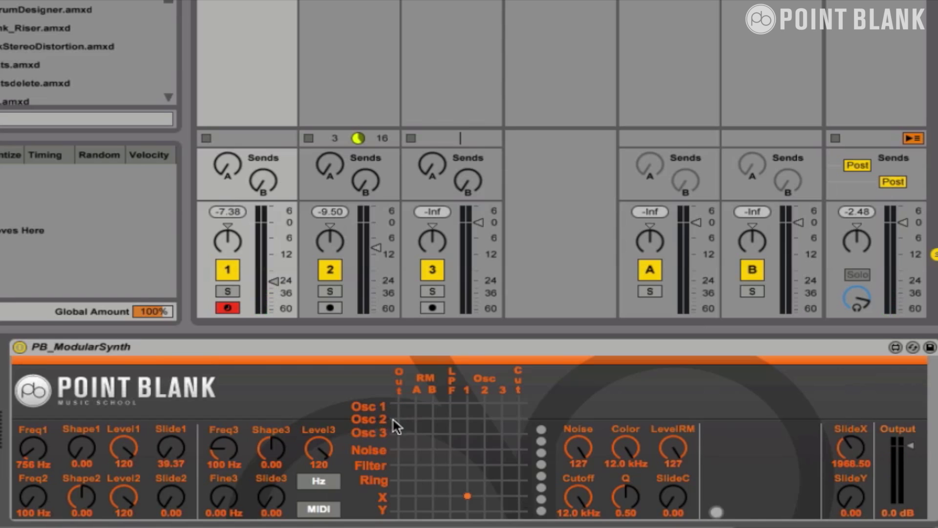
left_click(399, 419)
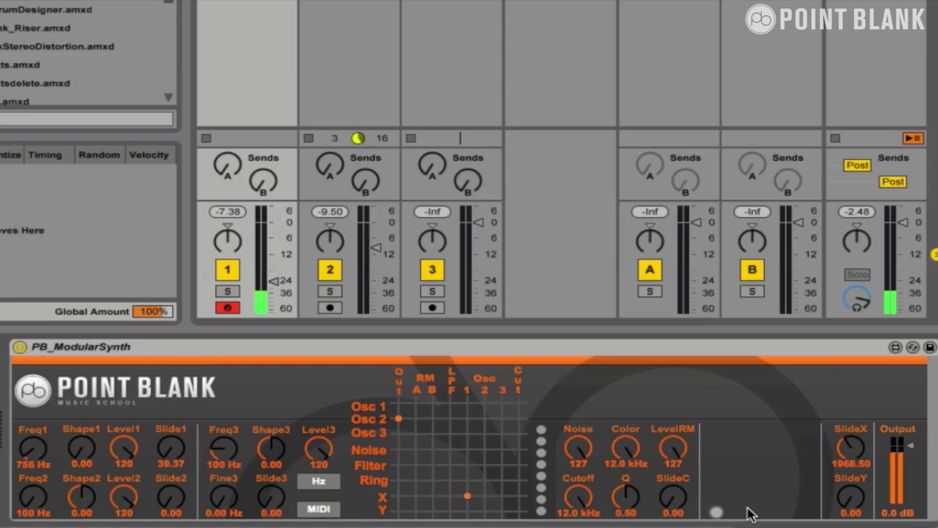
left_click_drag(717, 511, 688, 496)
Step: Route joystick Y to Osc 2 and set SlideY to 944.88, moving the joystick to test the modulation
left_click(485, 511)
left_click_drag(717, 510, 680, 465)
left_click_drag(847, 494, 848, 490)
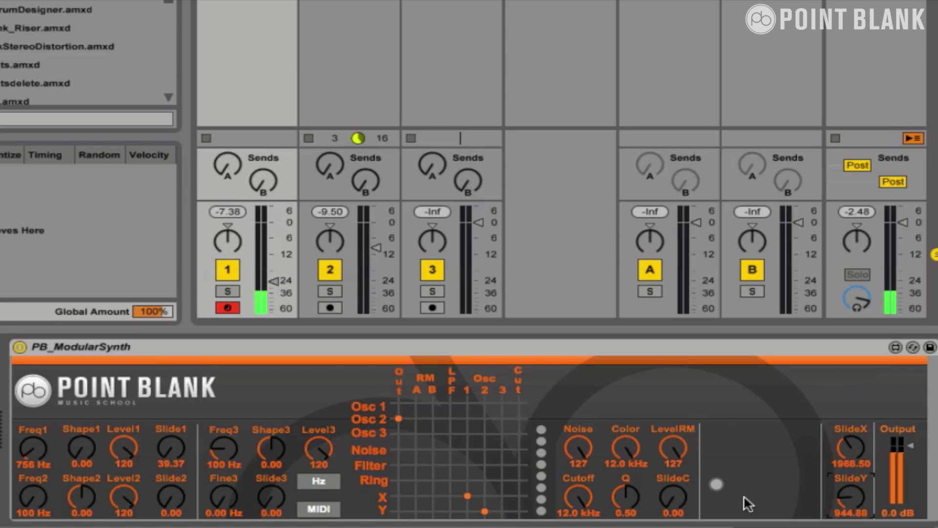
left_click_drag(714, 488, 823, 460)
Step: Route Osc 1 to Out alongside Osc 2 and set SlideX to 708.66 while testing the joystick
left_click(399, 402)
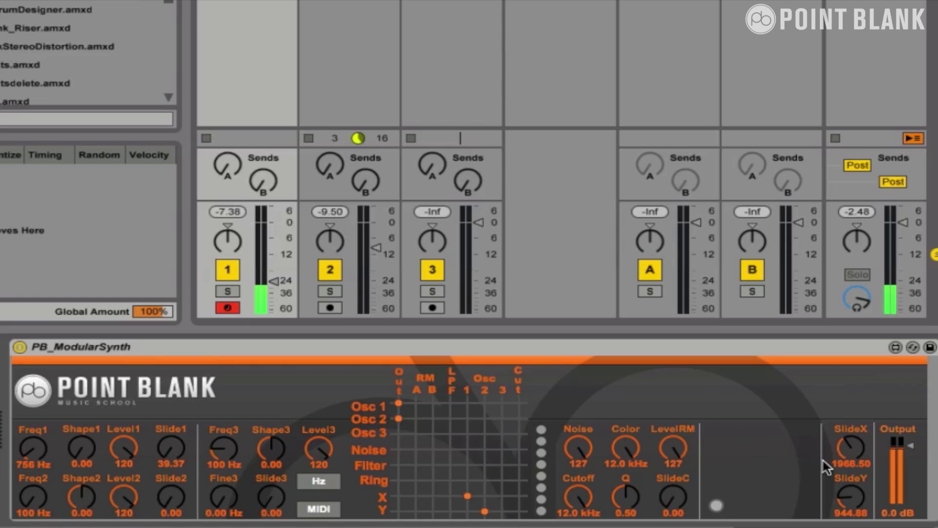
left_click_drag(729, 497, 804, 443)
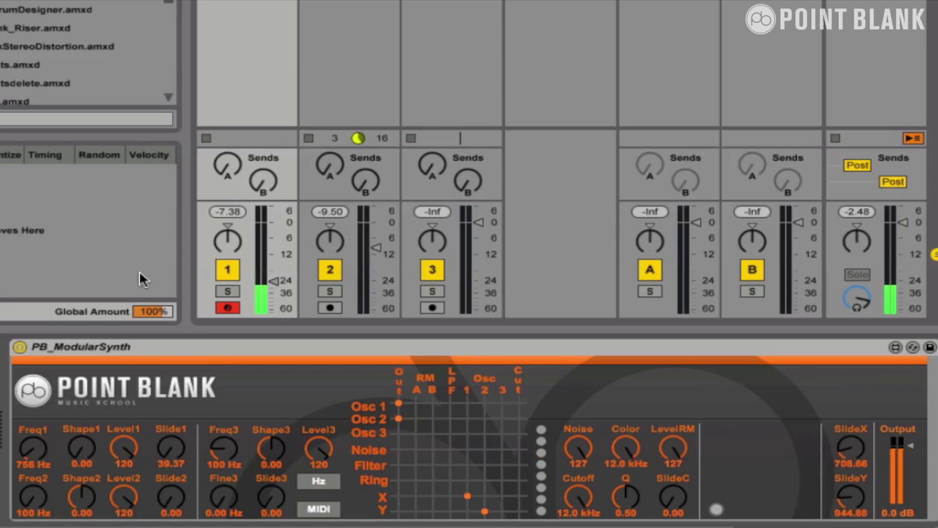
Step: With track 1 muted, repatch Osc 1 from Out to RM A, Osc 2 from Out to RM B, and Ring to Out
left_click(232, 275)
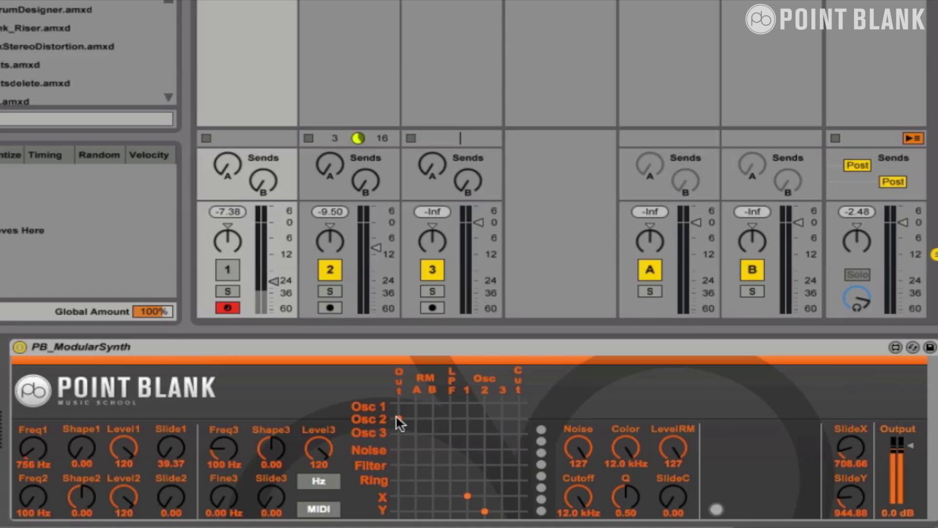
left_click(415, 403)
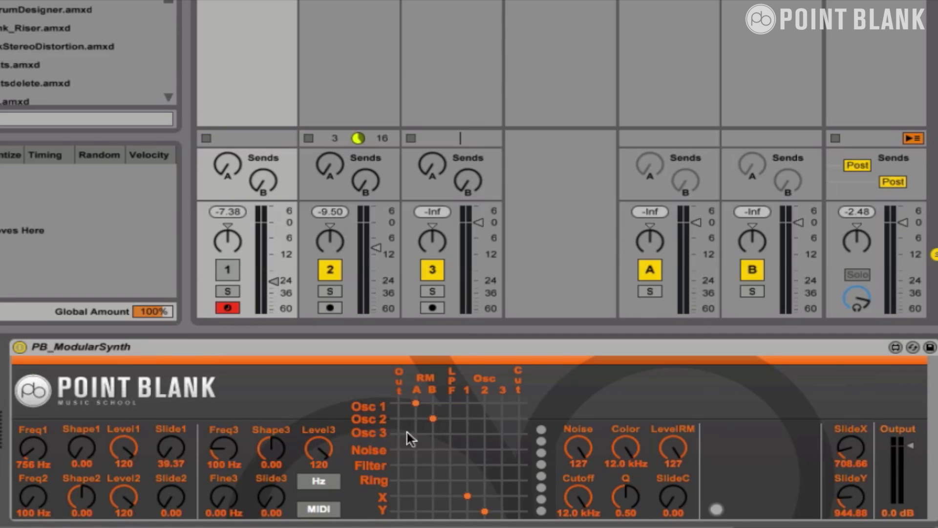
left_click(399, 479)
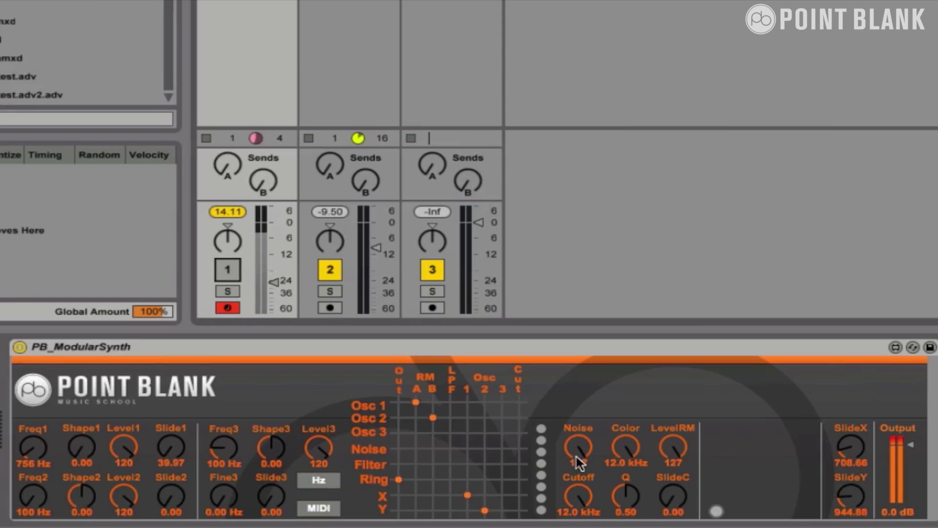
Step: Set Level1 and Level2 to 101 and unmute track 1 to test the ring modulation with the joystick
left_click_drag(122, 445, 127, 454)
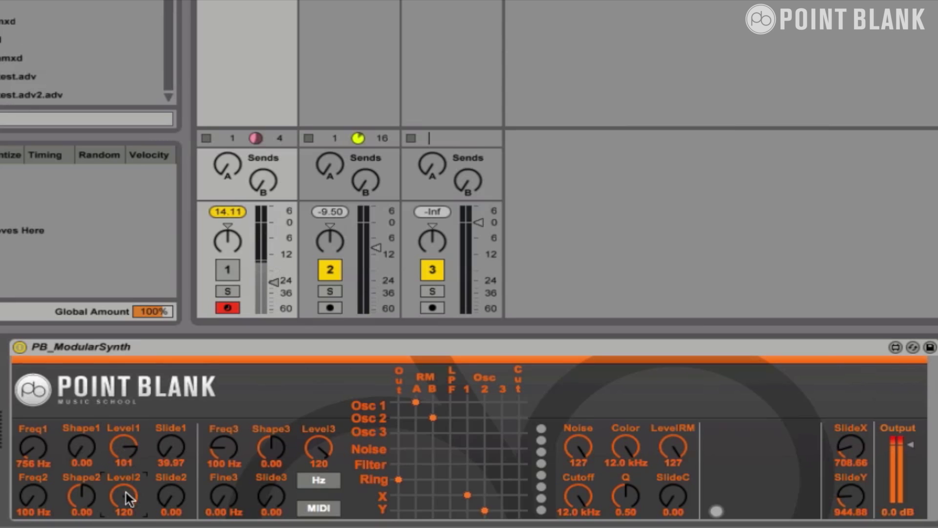
mouse_move(128, 504)
left_mouse_down()
mouse_move(134, 518)
mouse_move(126, 492)
left_mouse_up()
left_click(227, 270)
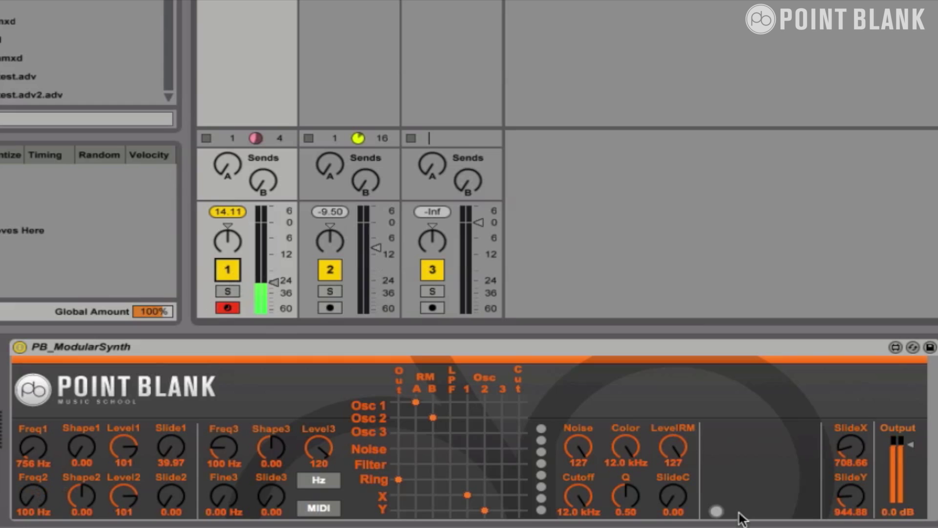
left_click_drag(721, 509, 660, 515)
Step: Set Shape1 to 0.12 and Shape2 to -0.36, moving the joystick to hear the ring-modulated result
left_click(226, 269)
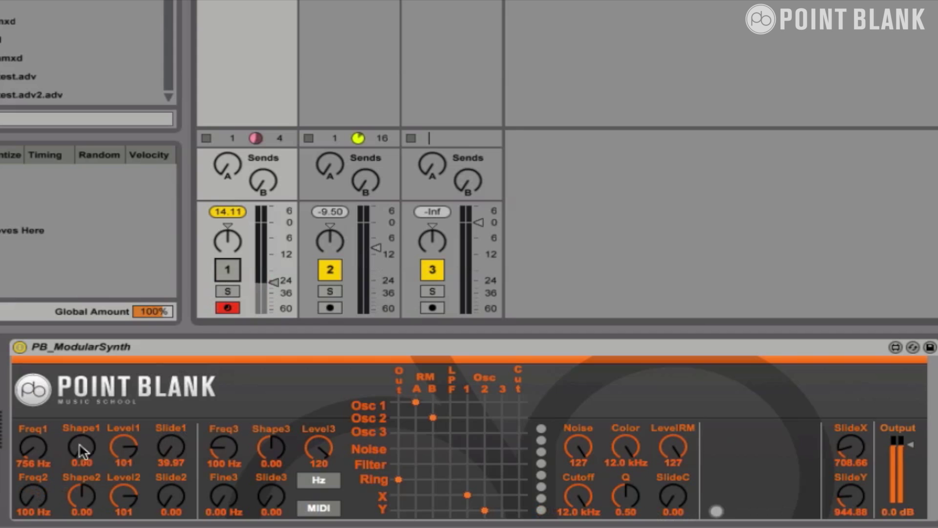
left_click(232, 274)
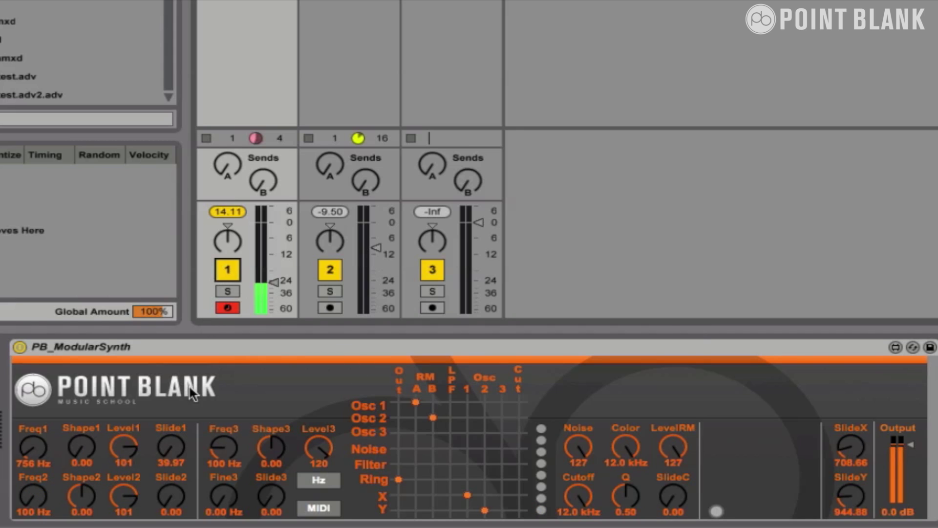
left_click_drag(83, 452, 83, 443)
left_click_drag(89, 497, 92, 503)
left_click_drag(735, 503, 800, 425)
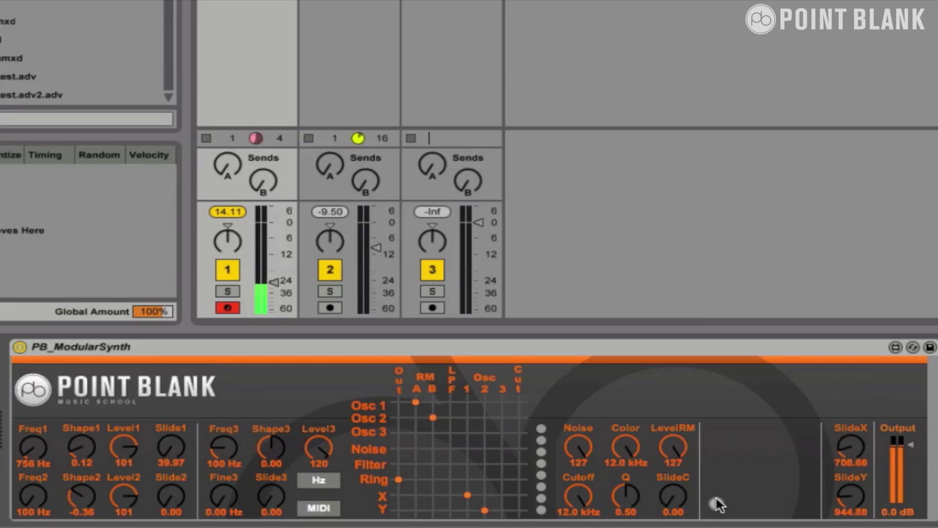
Step: Mute track 1 and remove the Ring to Out, Osc 1 to RM A and Osc 2 to RM B connections
left_click(226, 271)
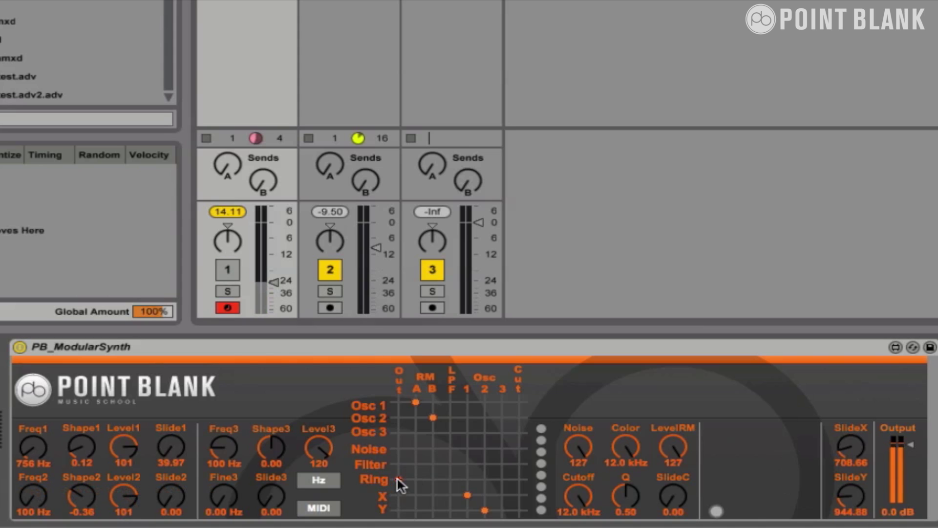
left_click(415, 401)
left_click(433, 417)
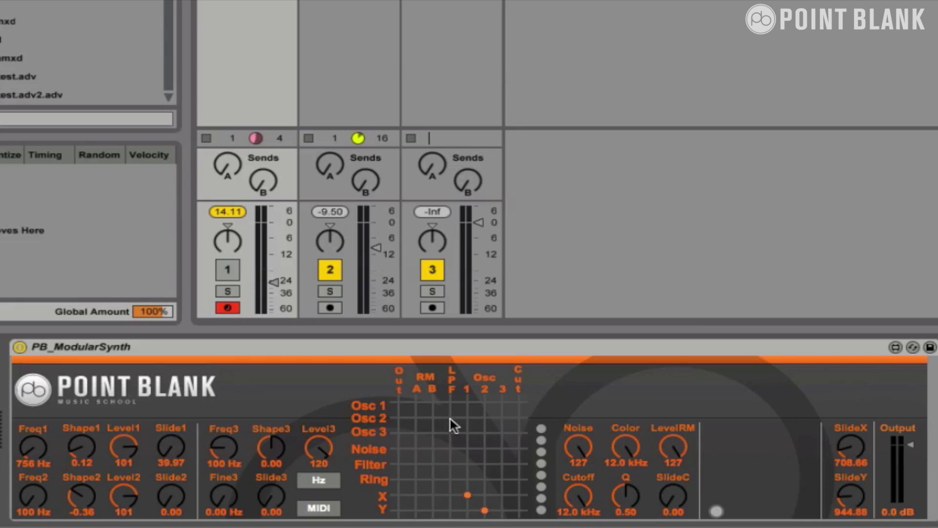
Step: Route Osc 2 into the LPF and Filter to Out, with track 1 unmuted
key("F1")
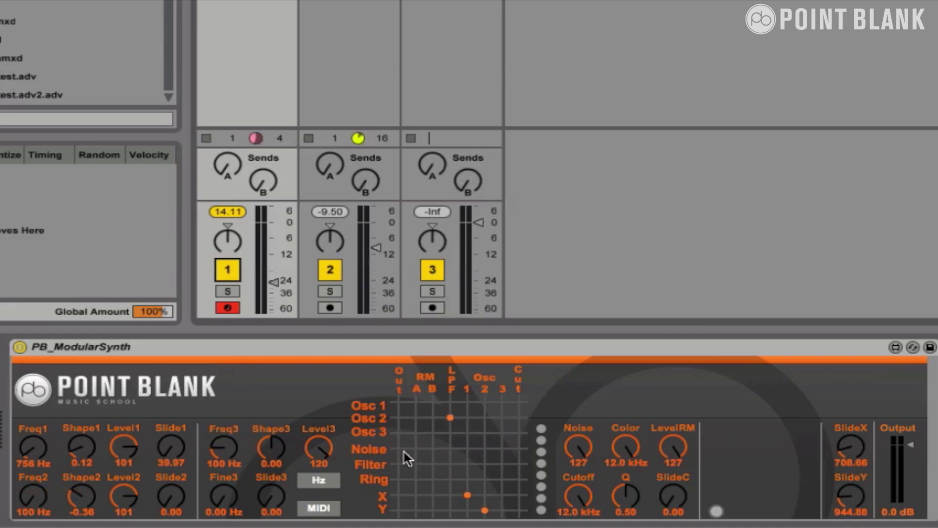
left_click(398, 463)
Step: Set Level2 to 127 and adjust the low-pass filter to a Cutoff of 4.55 kHz and a Q of 0.67
left_click_drag(580, 495, 579, 510)
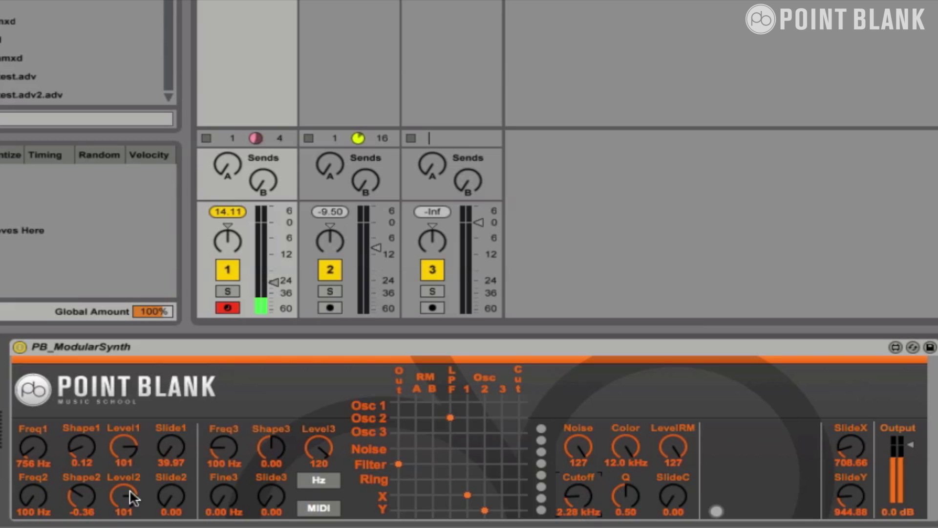
left_click_drag(125, 504, 122, 465)
left_click(620, 494)
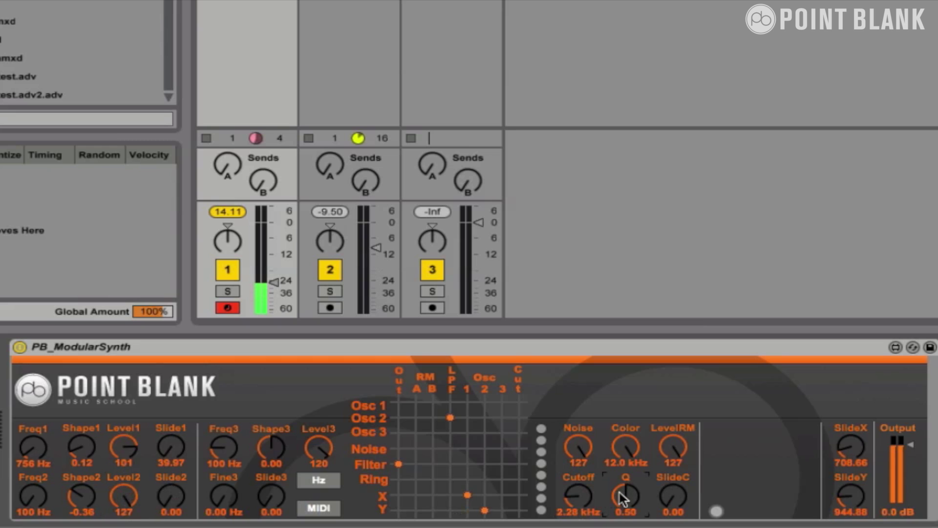
mouse_move(578, 496)
left_mouse_down()
mouse_move(579, 508)
mouse_move(578, 483)
left_mouse_up()
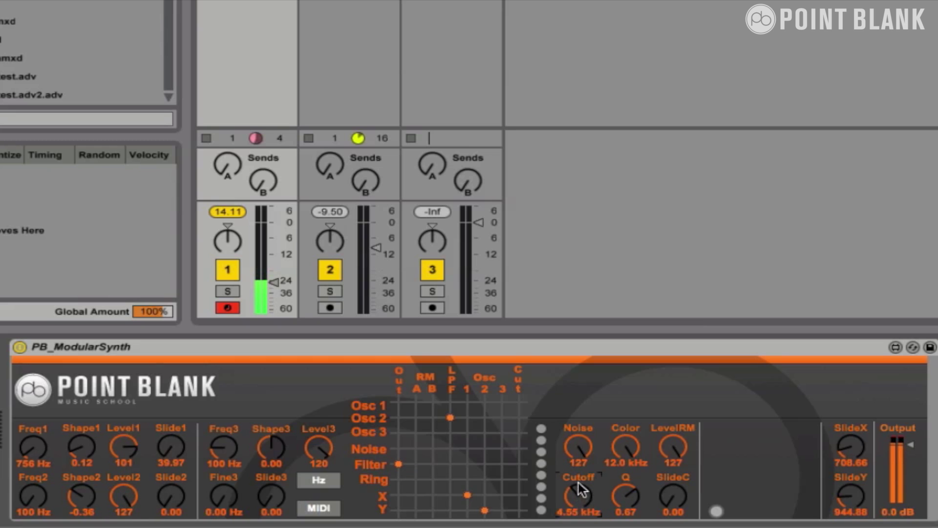
Step: Sweep the filter Cutoff with SlideC at 4330.71, 2574.02 and 2244.09, ending with SlideC at 0.00 and Cutoff at 209 Hz
left_click_drag(606, 434, 595, 523)
left_click_drag(669, 503, 663, 399)
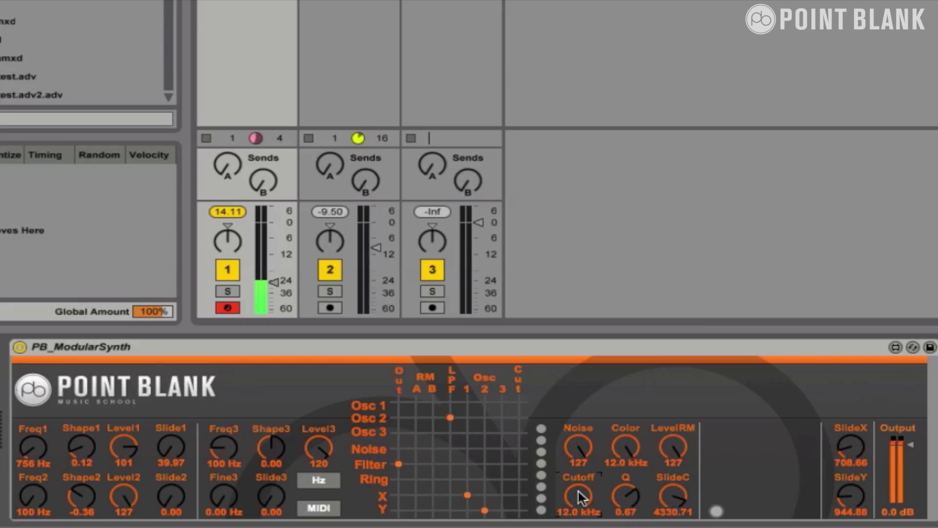
left_click_drag(578, 491, 579, 516)
left_click_drag(668, 479, 674, 508)
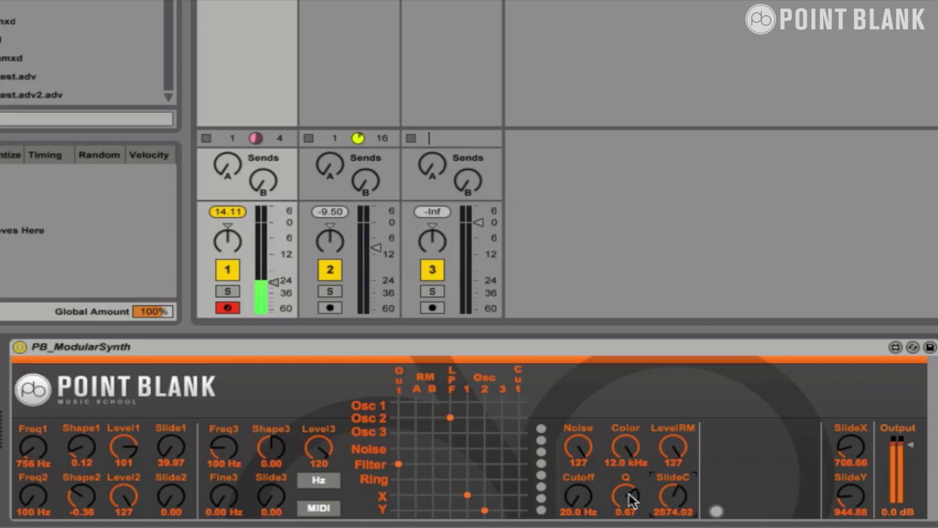
left_click_drag(584, 508, 600, 464)
left_click_drag(673, 508, 602, 503)
left_click_drag(589, 427, 602, 421)
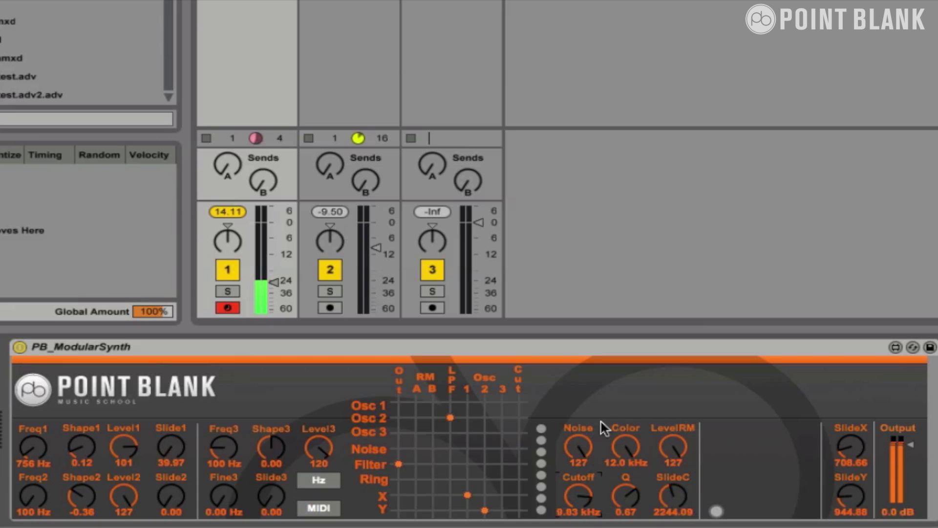
left_click_drag(600, 474, 668, 527)
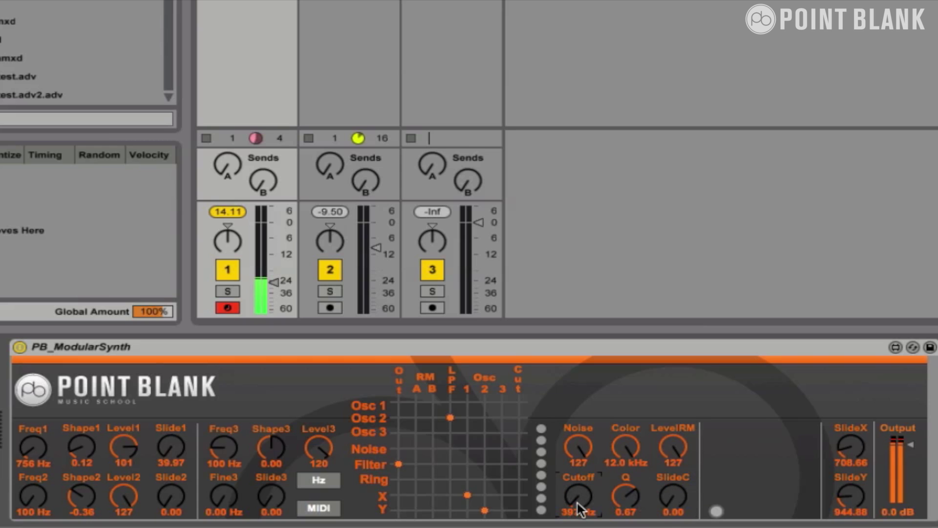
left_click_drag(579, 508, 579, 514)
Step: Route Osc 3 to the filter's Cut input while track 1 is muted, and unmute the track
left_click(229, 269)
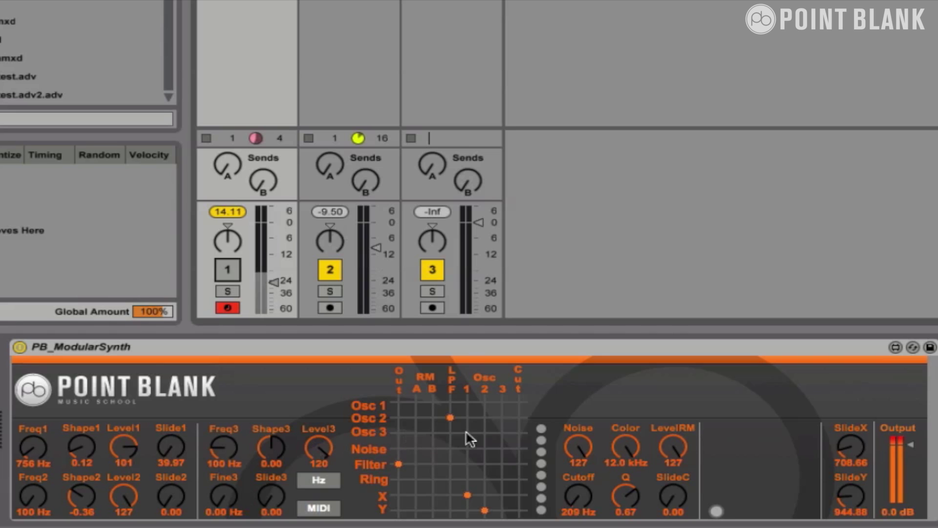
left_click(519, 433)
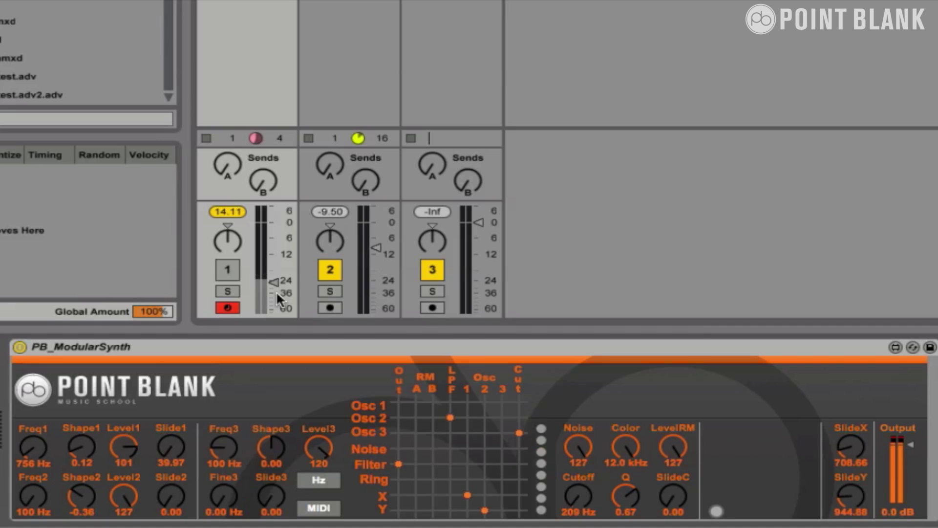
left_click(220, 264)
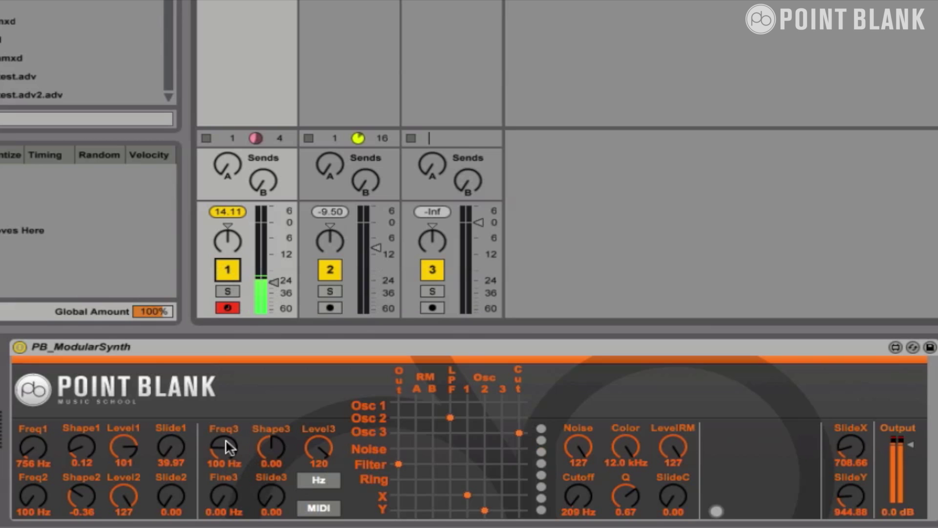
Step: Set Freq3 to 0.00 Hz, Fine3 to 1.73 Hz and Level3 to 92, with the filter Cutoff at 20.0 Hz and Q at 0.69
left_click_drag(222, 455, 224, 477)
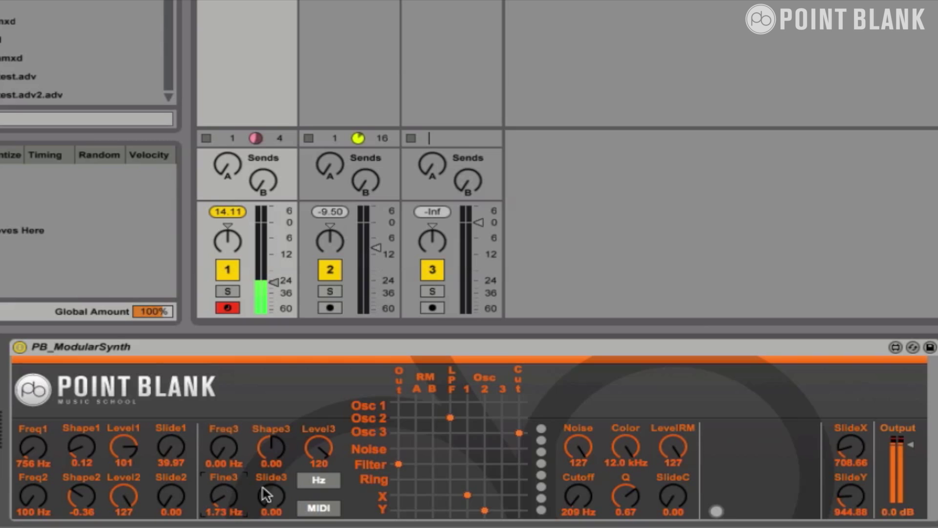
left_click(320, 452)
left_click_drag(580, 495, 584, 510)
left_click(625, 496)
left_click_drag(319, 447, 327, 481)
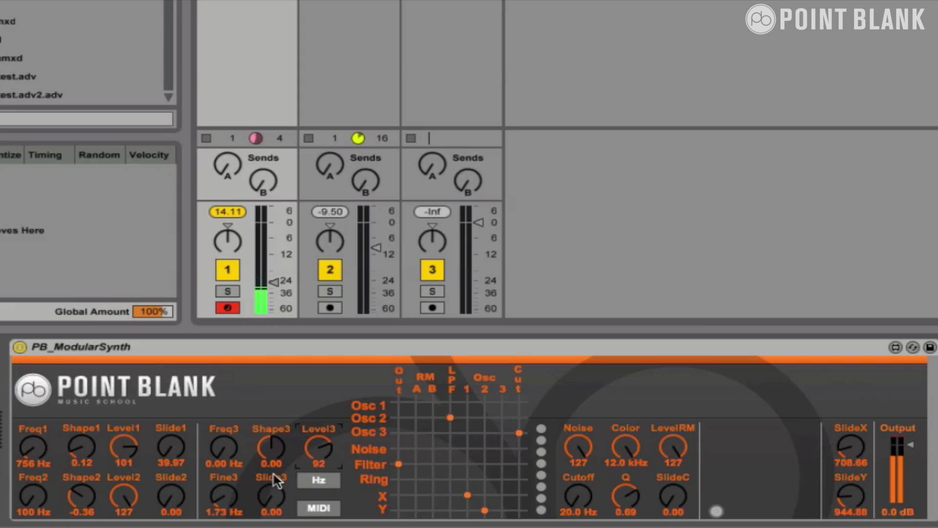
Step: Switch Osc 3 from Hz to Sync mode at a 4n rate, and also route Osc 3 into Osc 2
left_click(315, 477)
left_click(220, 461)
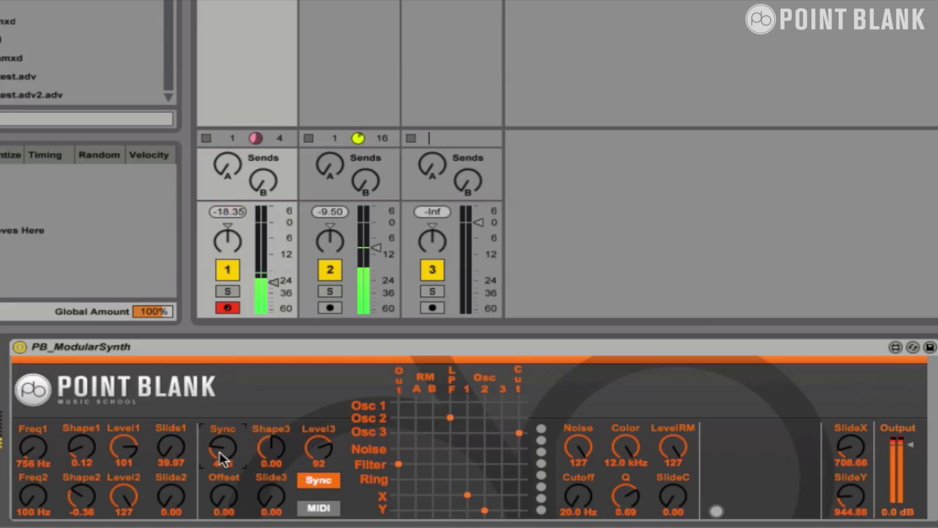
left_click_drag(584, 503, 583, 504)
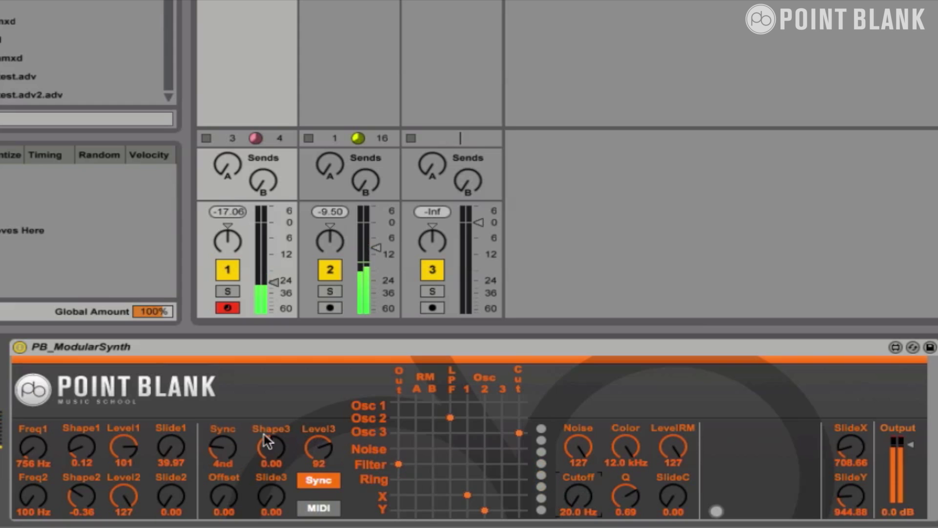
left_click_drag(220, 446, 221, 442)
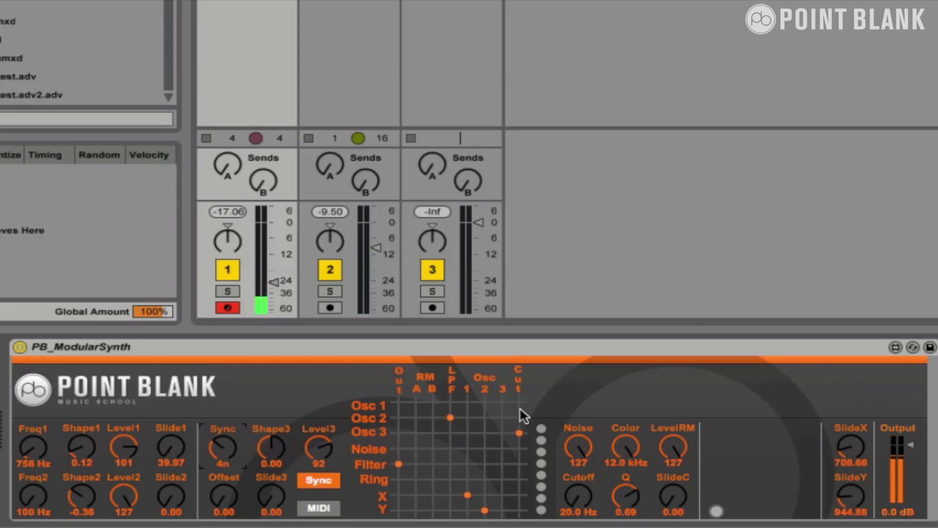
left_click_drag(578, 486, 577, 527)
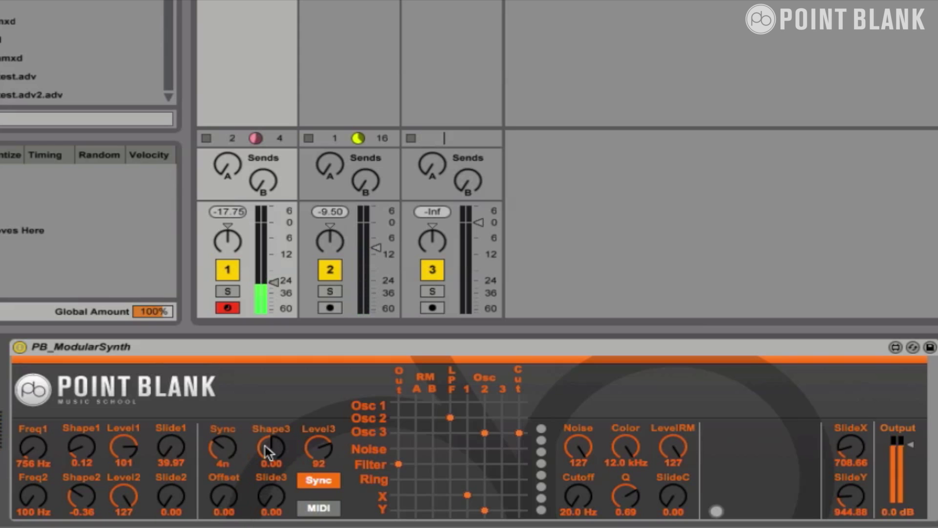
Step: Try Shape3 at both extremes, settling on -0.99, and set the Sync rate to 8nd and Level3 to 86
left_click(220, 492)
left_click_drag(269, 447, 273, 488)
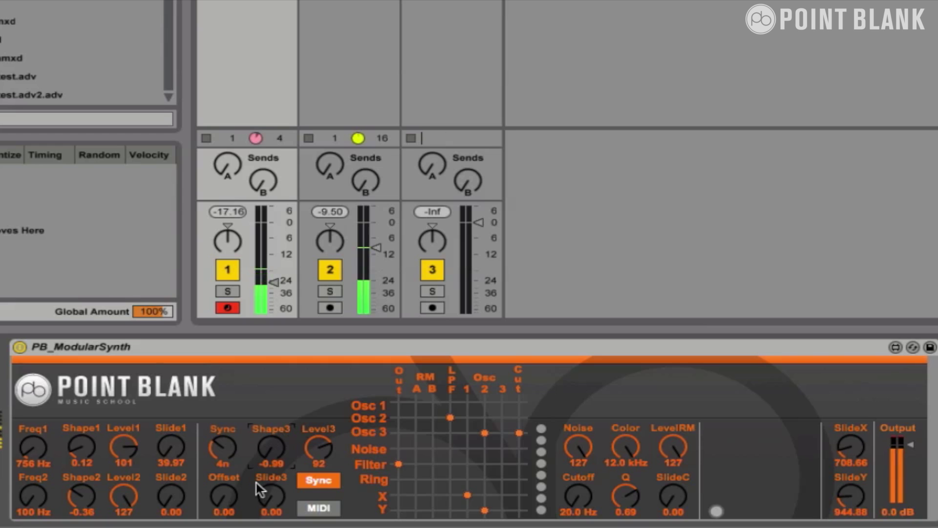
left_click_drag(278, 455, 279, 408)
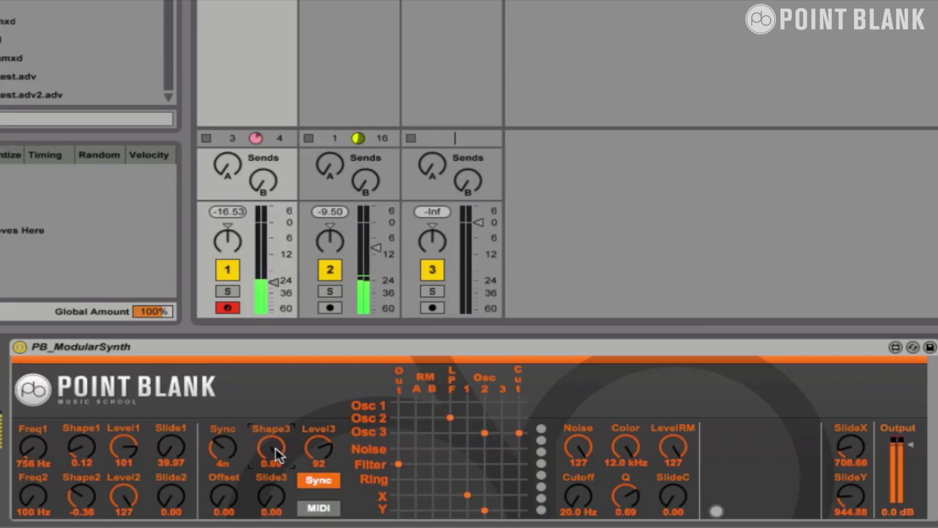
left_click_drag(278, 455, 274, 489)
mouse_move(218, 446)
left_mouse_down()
mouse_move(222, 457)
mouse_move(226, 443)
left_mouse_up()
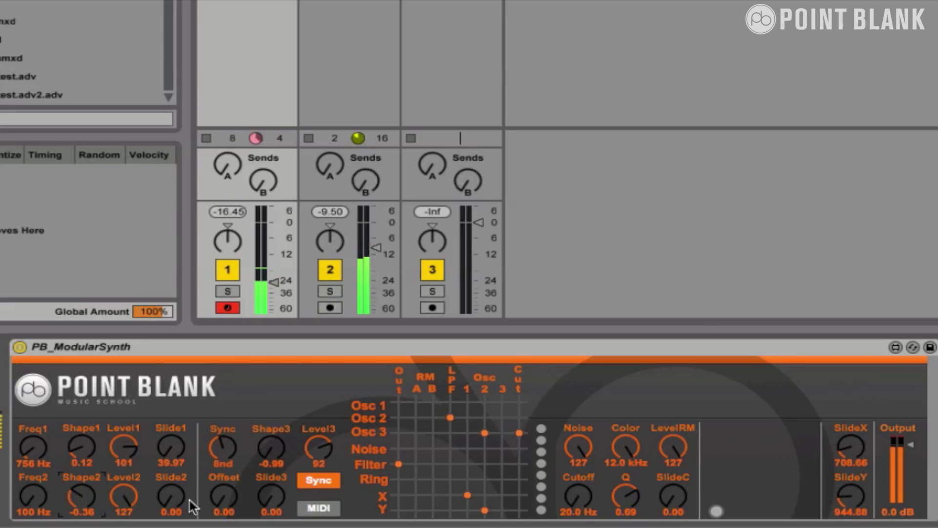
left_click_drag(310, 457, 318, 455)
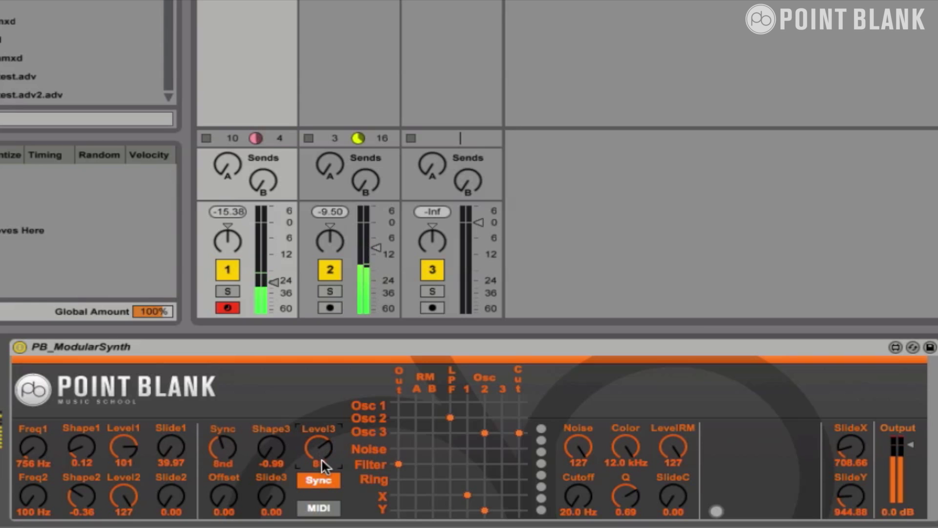
Step: Set the low-pass filter Cutoff to 2.66 kHz and its Q to 0.59
left_click(580, 501)
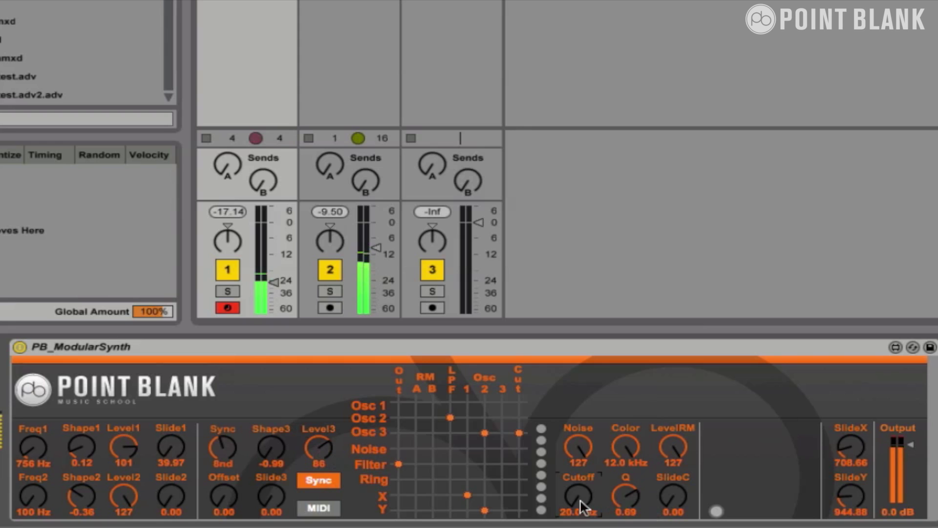
left_click_drag(580, 501, 574, 484)
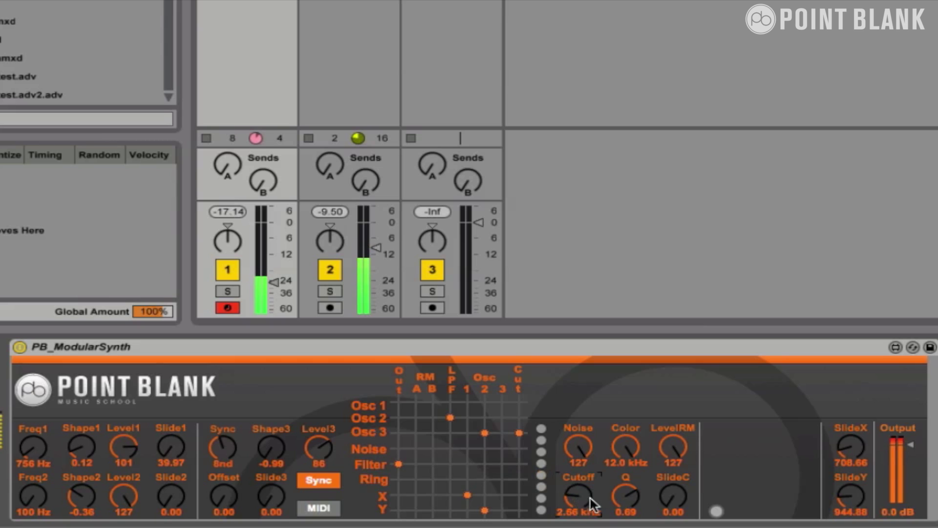
left_click(621, 510)
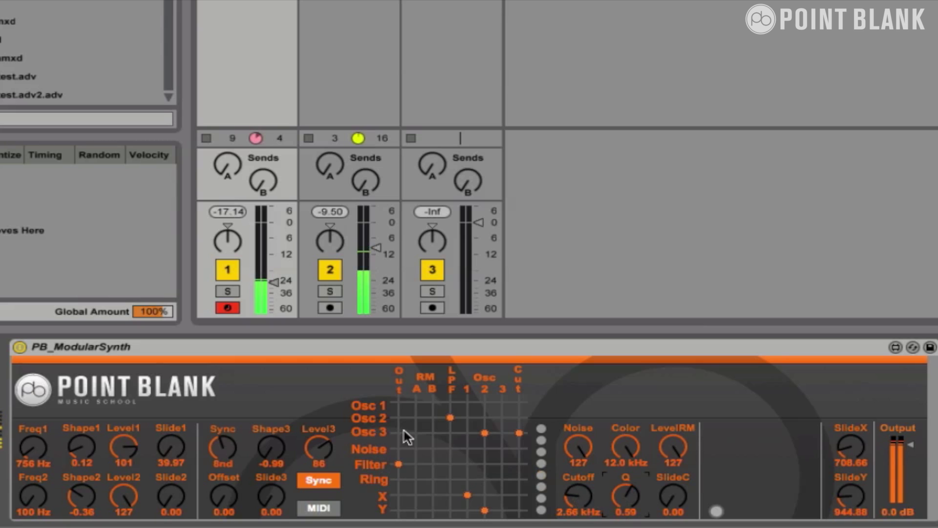
Step: Route Osc 1 and Osc 2 to Out, and remove the X to Osc 1 and Y to Osc 2 connections, with Freq2 at 303 Hz
left_click(400, 403)
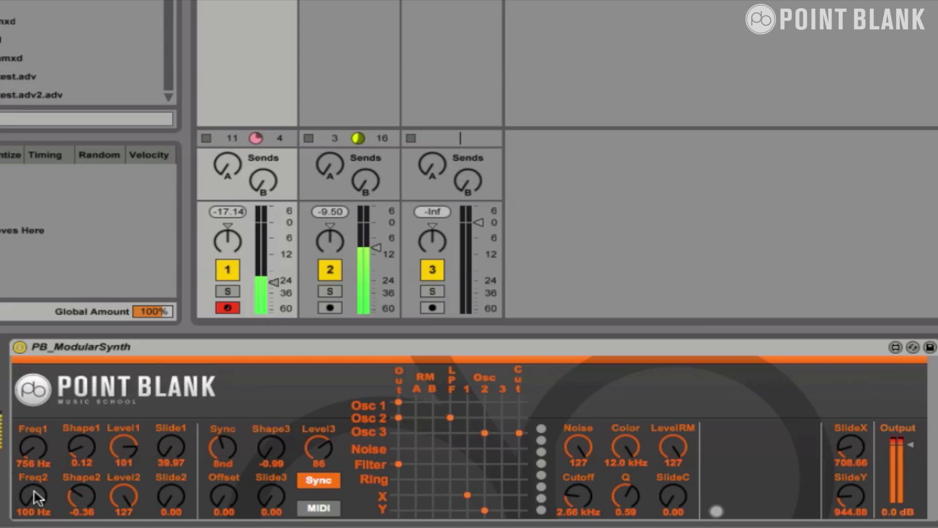
left_click_drag(37, 498, 37, 484)
left_click(468, 495)
left_click(485, 510)
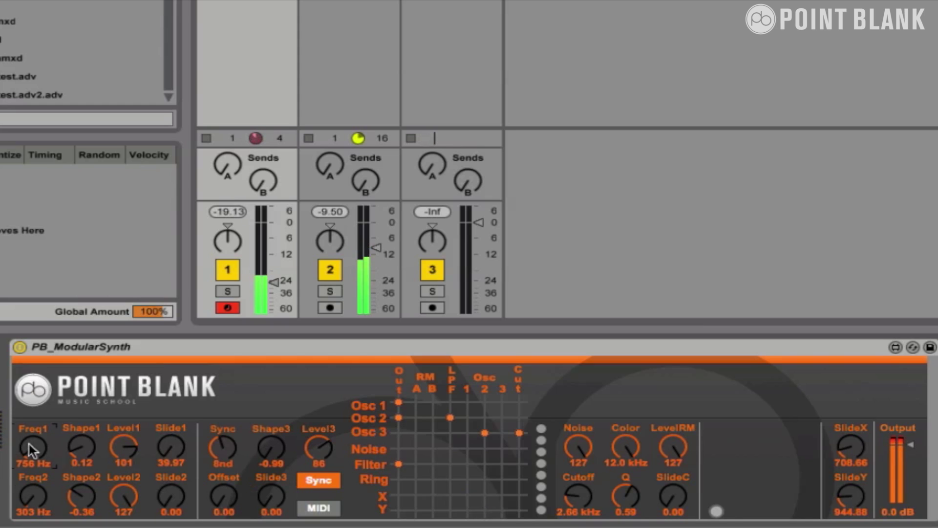
Step: Set Freq1 to 312 Hz, Shape1 to 0.02, Shape2 to -0.53, Level1 to 94 and the Osc 3 Sync rate to 4nd
left_click_drag(29, 444, 29, 420)
left_click(77, 449)
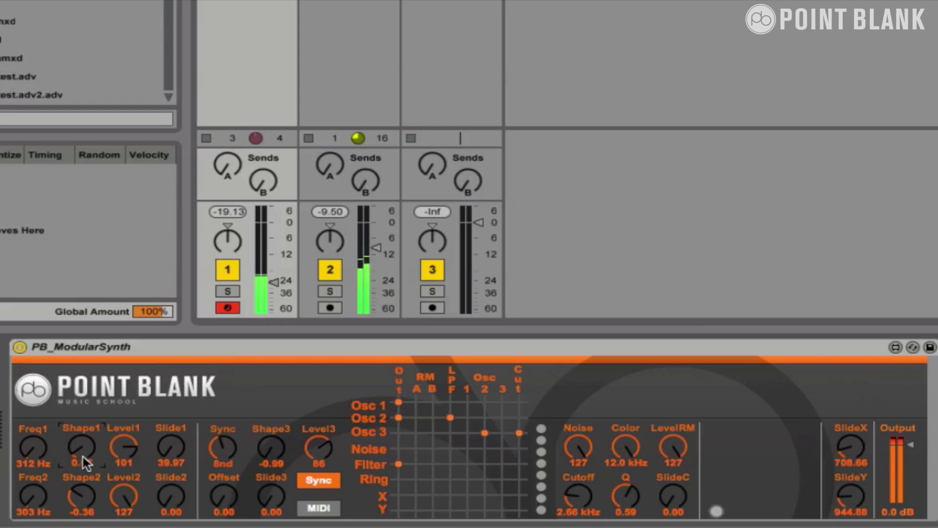
left_click(79, 496)
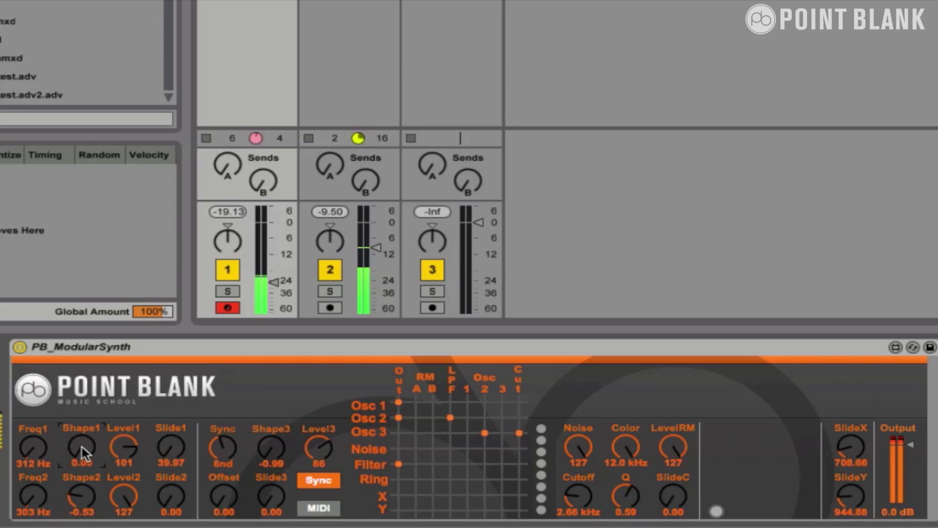
left_click_drag(85, 454, 123, 456)
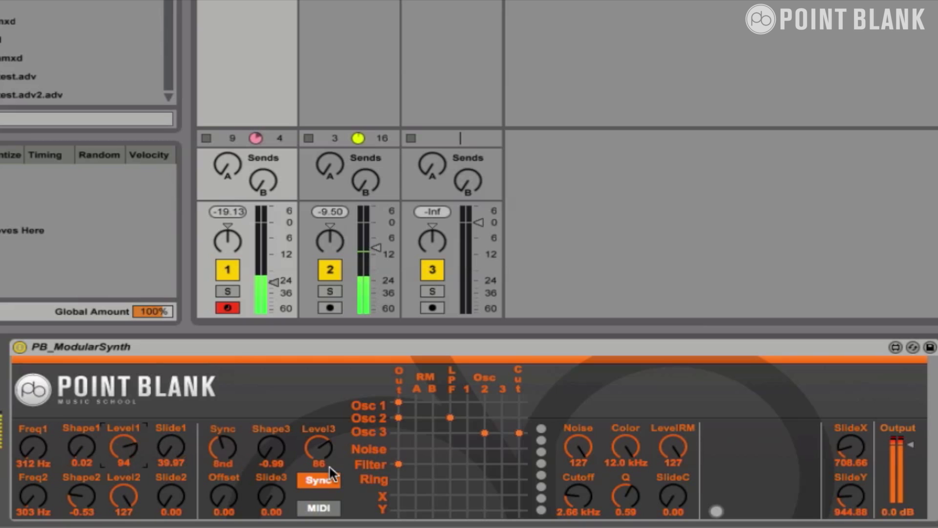
left_click(282, 463)
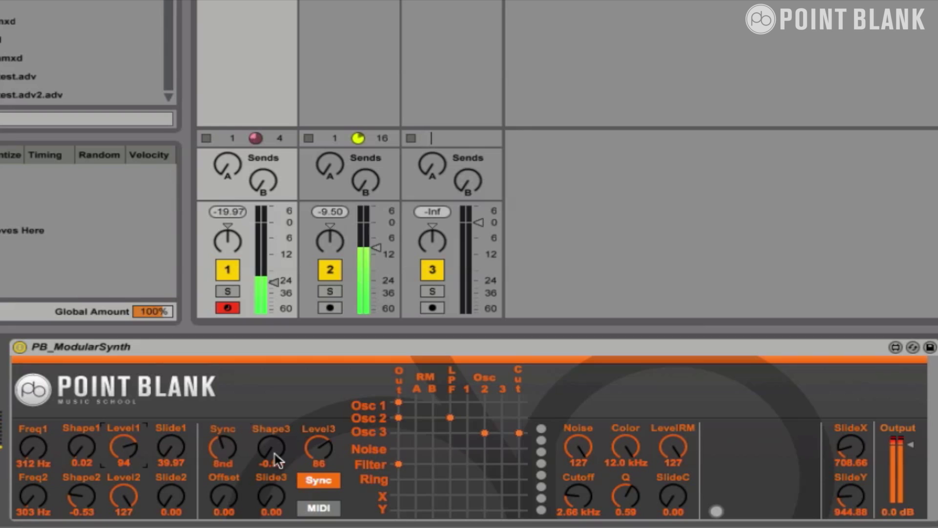
left_click_drag(216, 452, 220, 455)
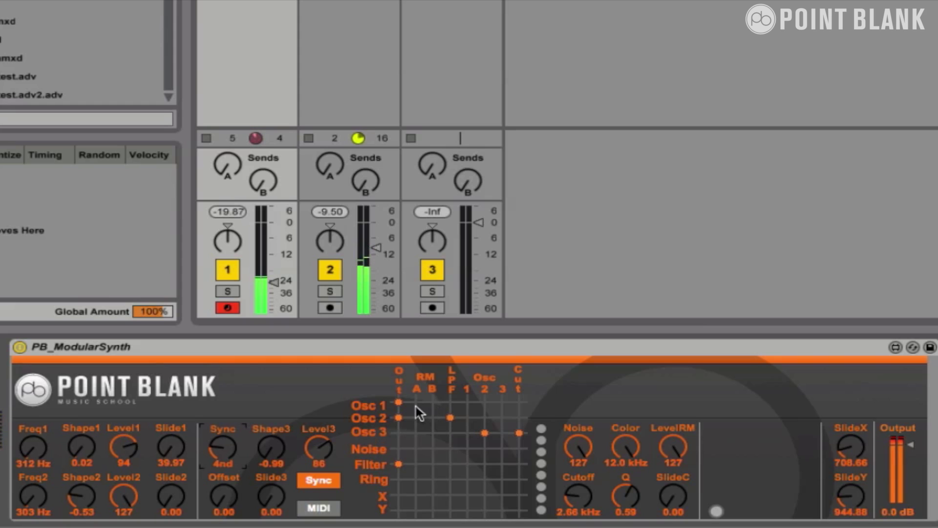
Step: Route Osc 1 to RM A, Osc 2 to RM B and Ring to Out, with Level2 at 92 and track 1's volume raised
left_click(433, 417)
left_click(400, 480)
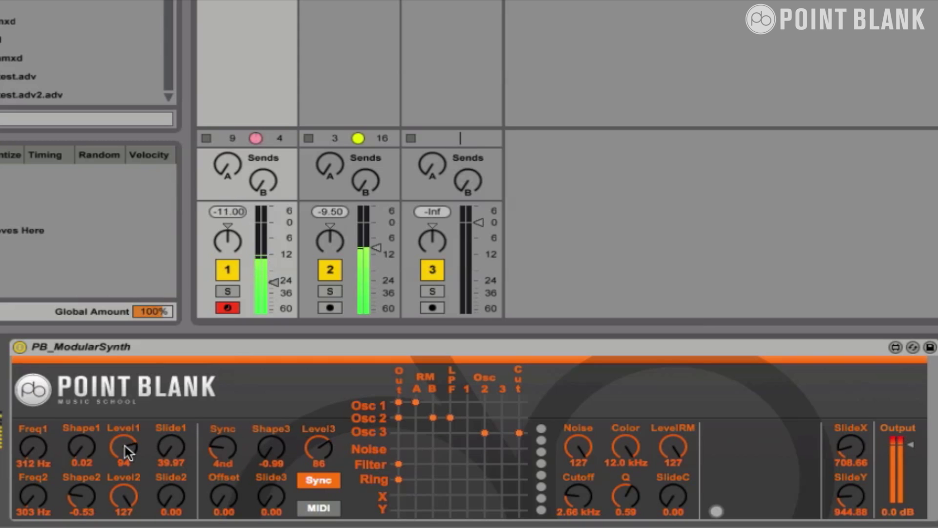
left_click_drag(126, 473, 123, 524)
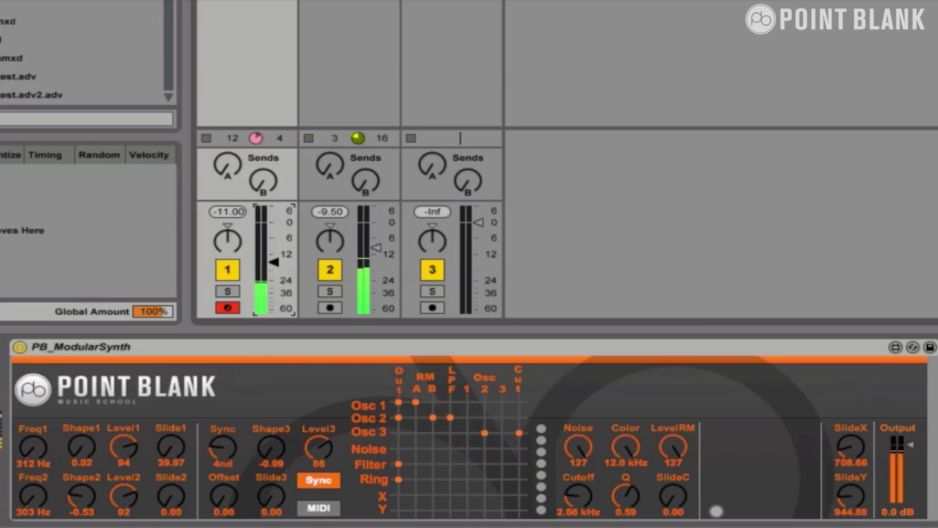
Step: Route Osc 3 into Osc 1 as well, trying a Sync rate of 8nd before settling on 4nd, and set Level3 to 68
left_click_drag(222, 446, 224, 442)
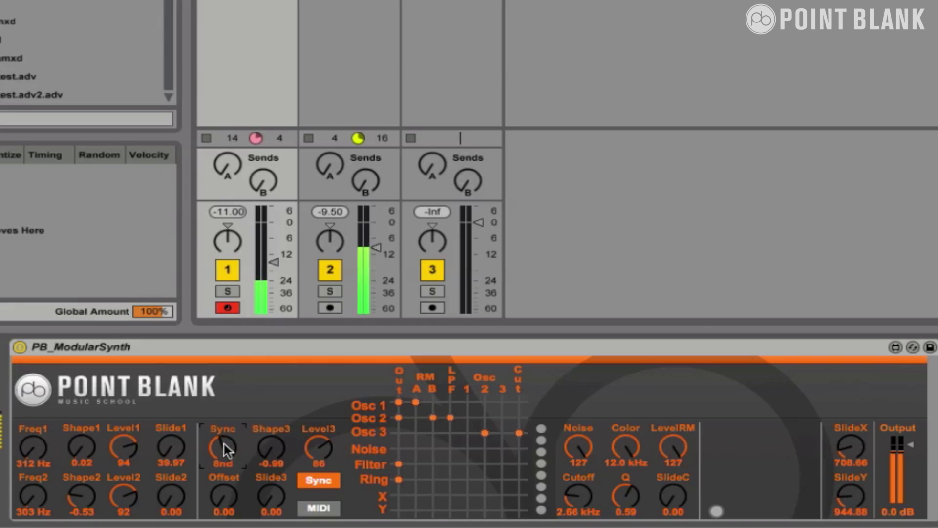
left_click(468, 433)
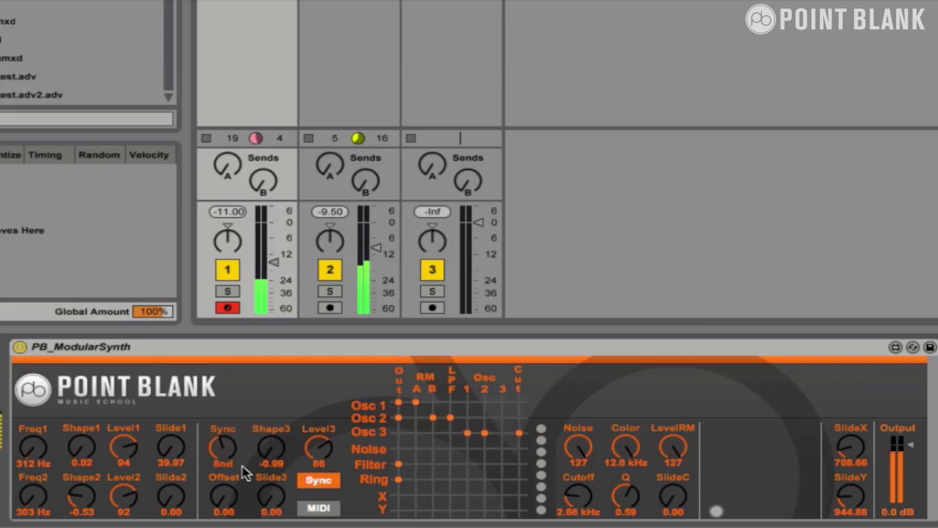
left_click(223, 459)
left_click_drag(222, 459, 221, 462)
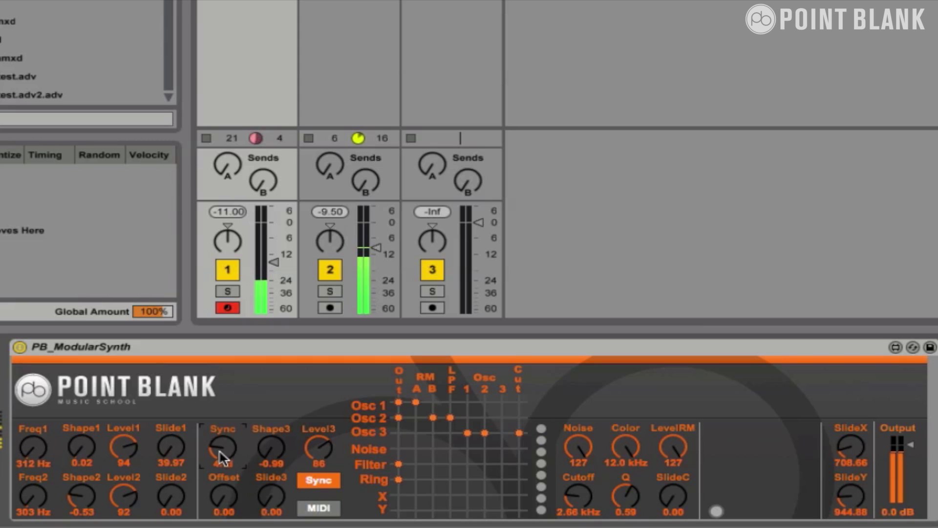
left_click_drag(324, 456, 327, 465)
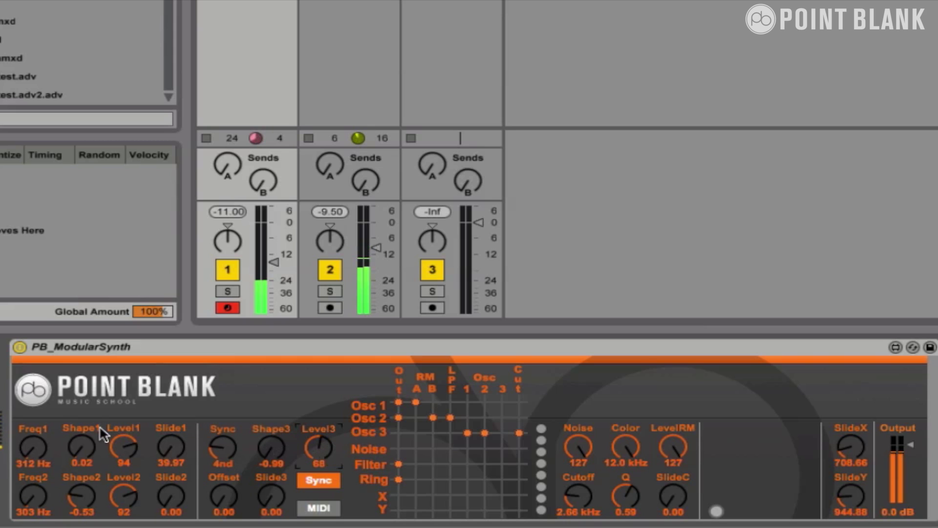
Step: Set Slide1 to 3504.54, sweep Freq1 and return it to 312 Hz, and mute track 1
left_click_drag(172, 464, 181, 429)
left_click_drag(33, 449, 35, 484)
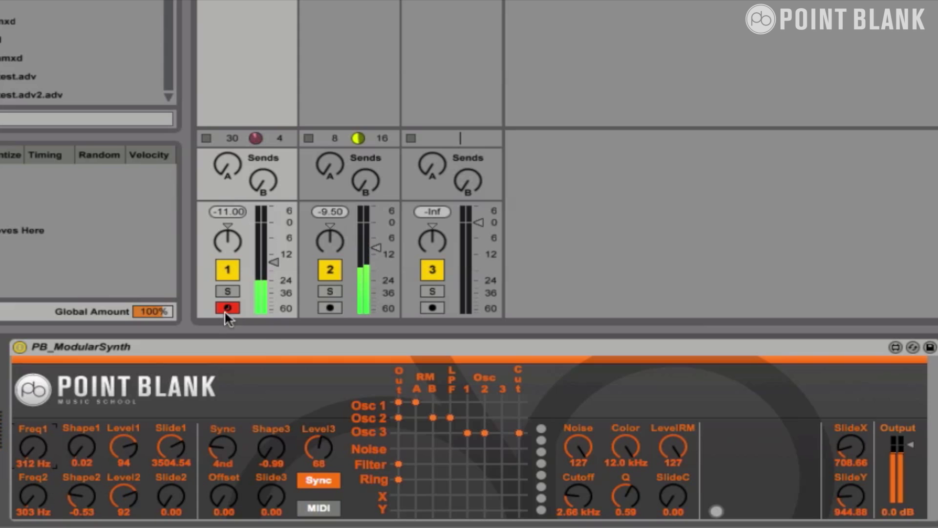
left_click(221, 269)
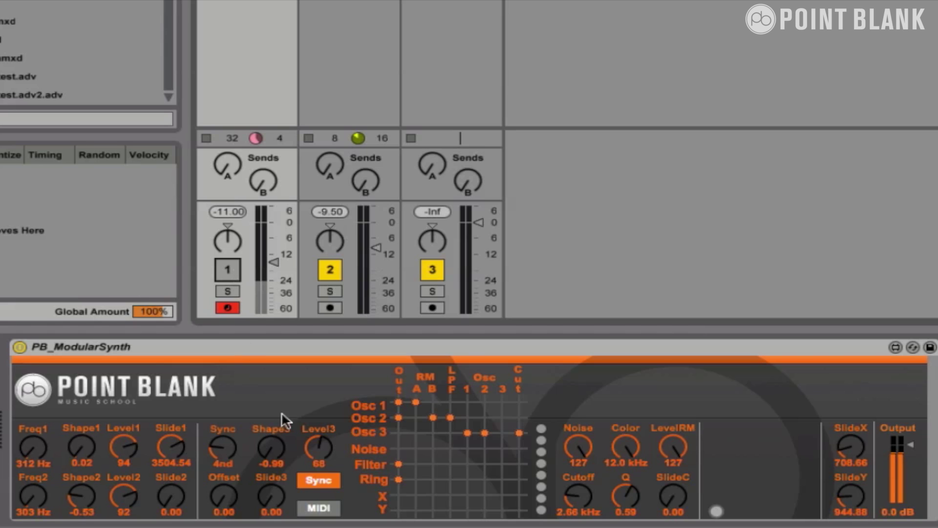
Step: Switch the synth's MIDI mode to KeyOn and turn track 1 back on
left_click(318, 506)
left_click(225, 270)
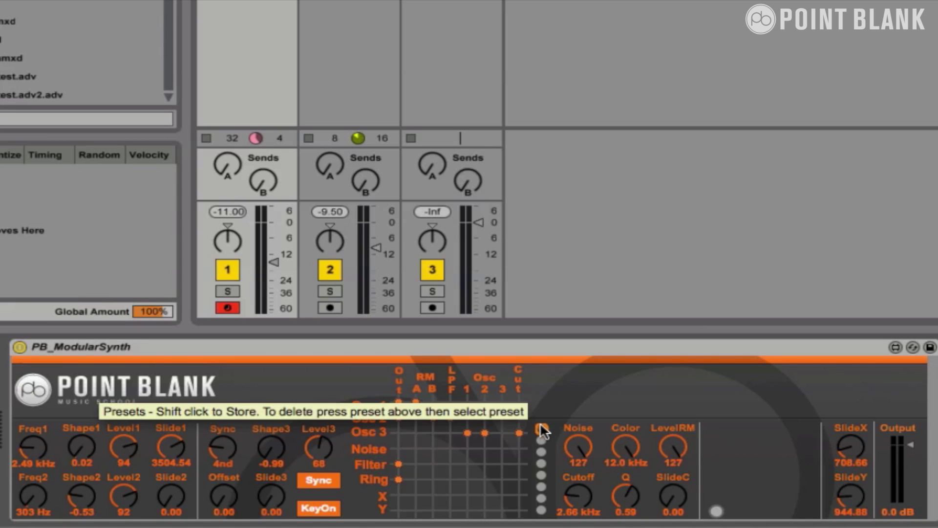
Step: Store the patch in the first preset slot and reroute the matrix with Noise into Osc 1 and Filter into LPF and Osc 2
left_click(541, 438)
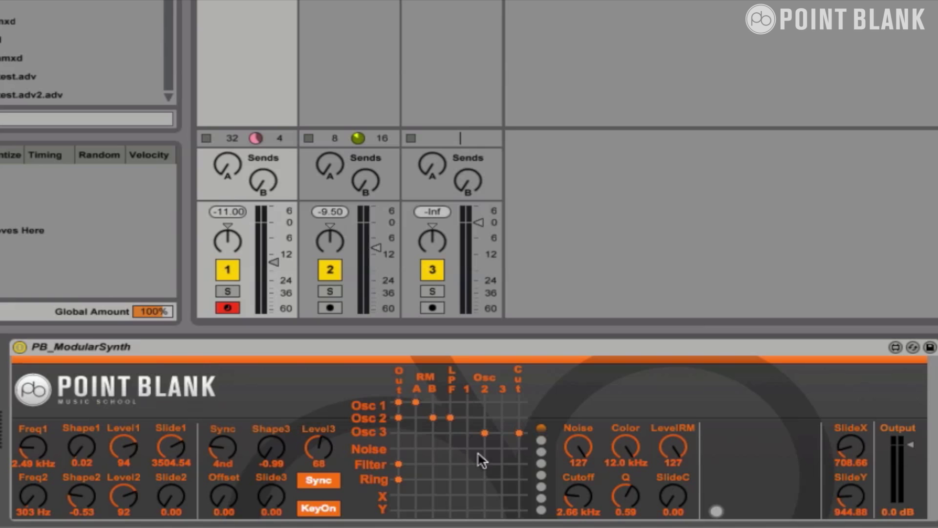
left_click(468, 449)
left_click(450, 463)
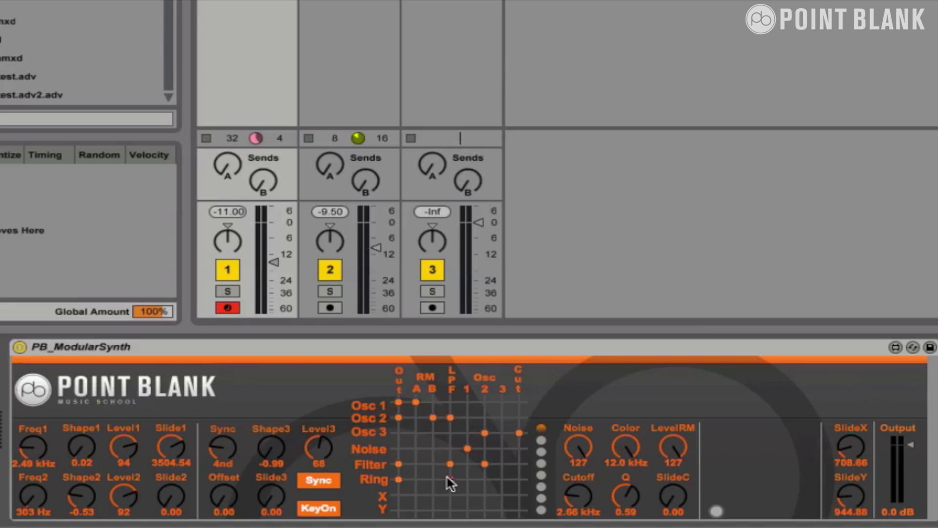
Step: Switch between the first and second preset slots, finishing on the first
left_click(541, 425)
left_click(540, 439)
left_click(540, 428)
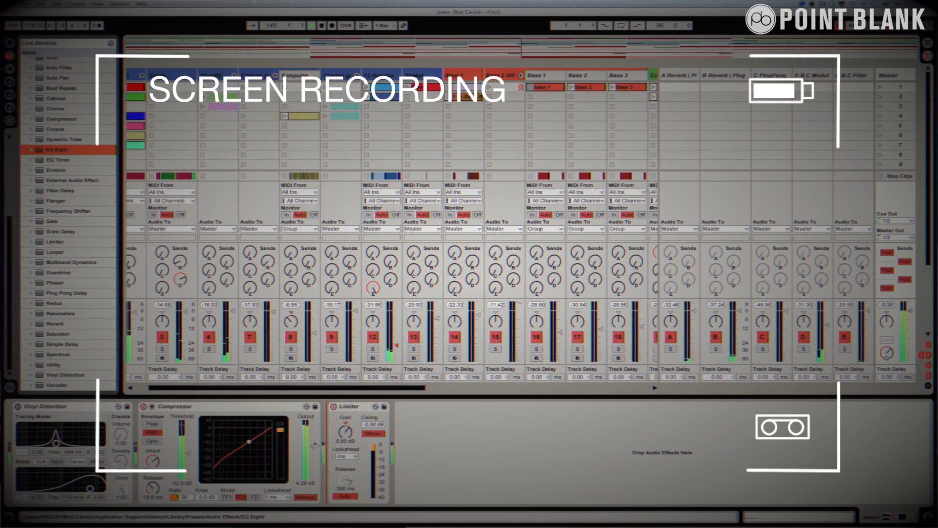
Step: Insert EQ Eight between the Compressor and Limiter, shift band 1 lower, dip band 2 and slightly raise band 4
left_click_drag(57, 150, 325, 440)
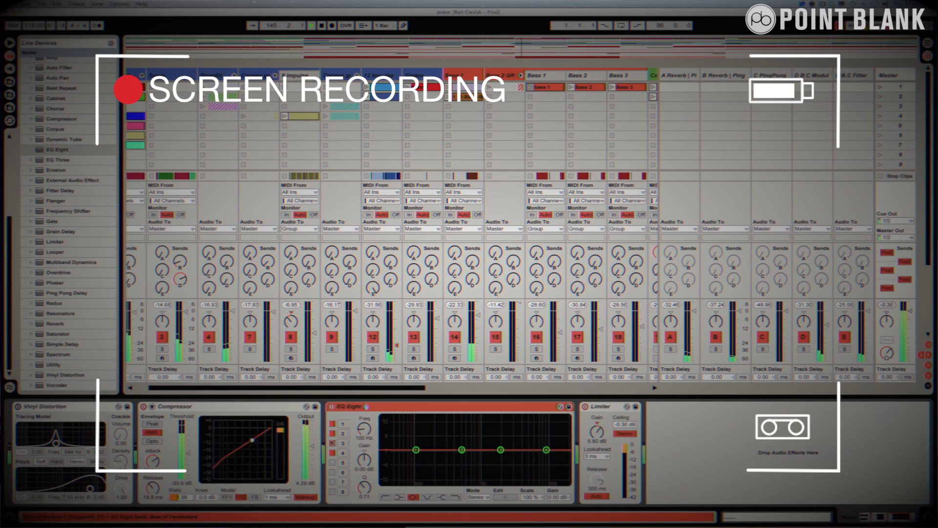
left_click_drag(462, 449, 405, 448)
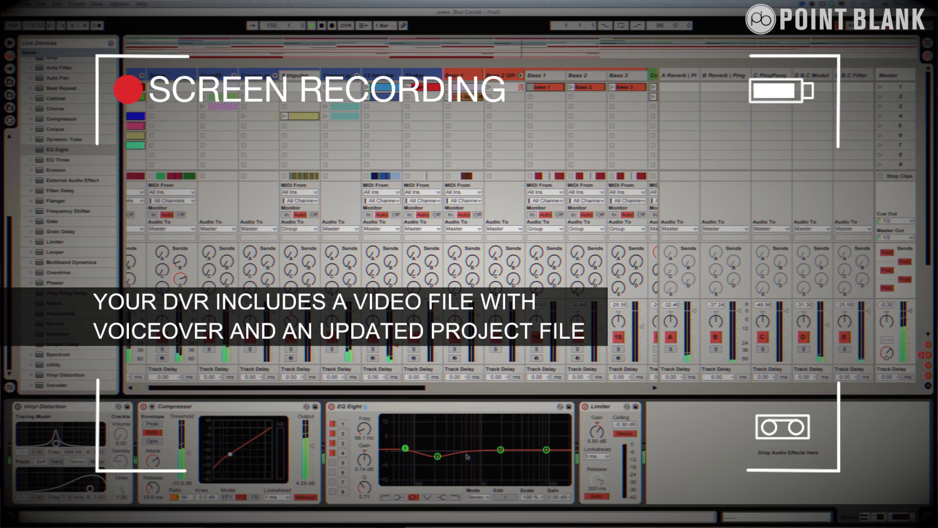
left_click_drag(546, 449, 551, 446)
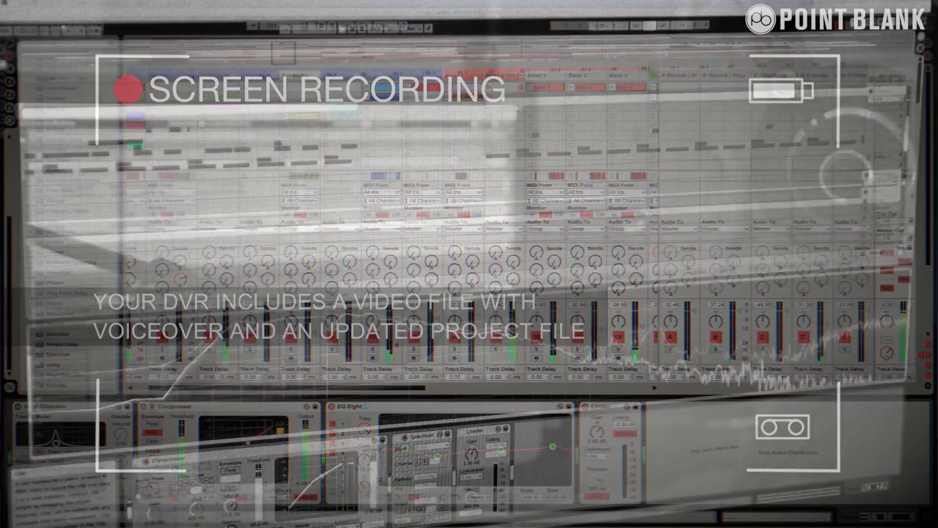